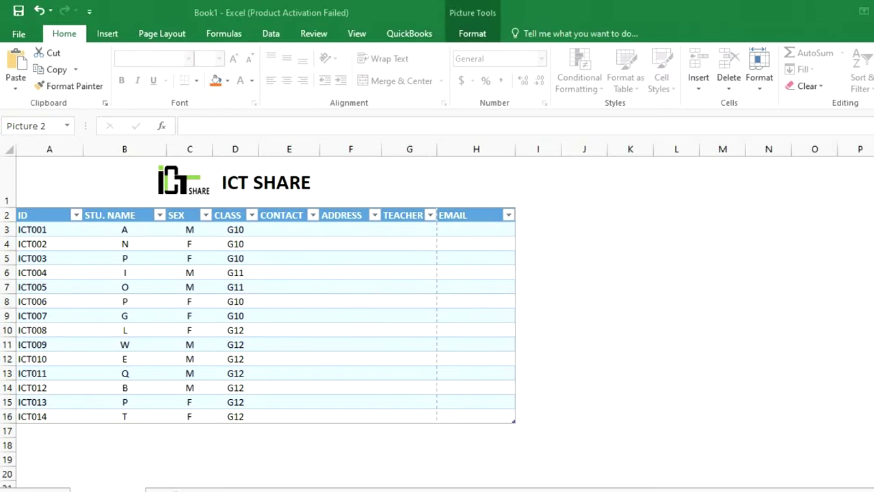
Delete the old ICT SHARE logo picture from above the student table.
{"action": "left_click", "coordinate": [584, 359]}
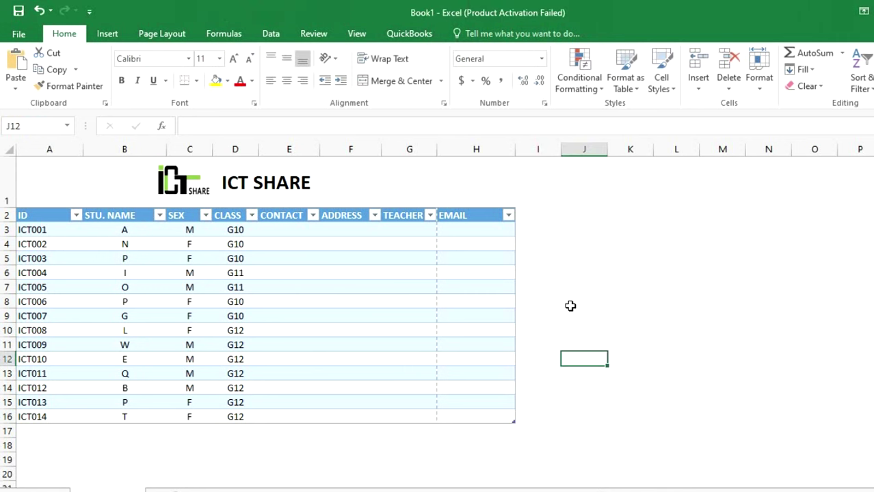
{"action": "left_click", "coordinate": [171, 183]}
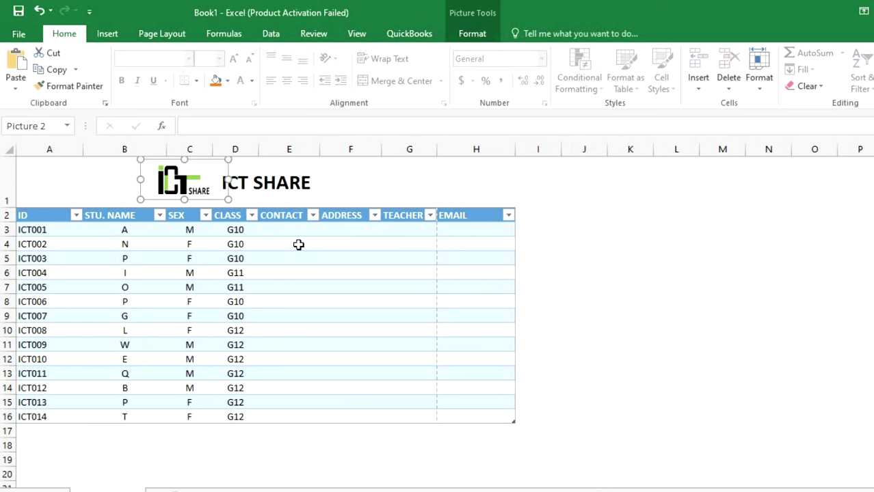
{"action": "key", "text": "Delete"}
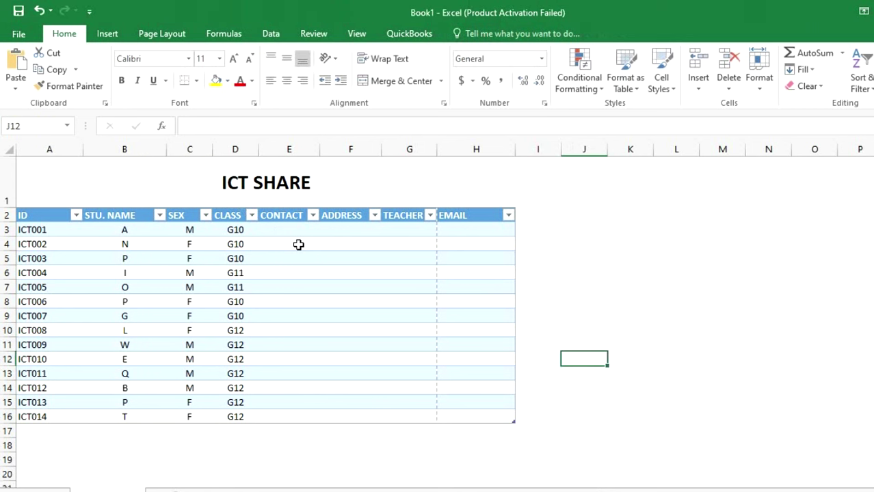
Insert the ictshare image from the Pictures folder at cell A1.
{"action": "left_click", "coordinate": [203, 183]}
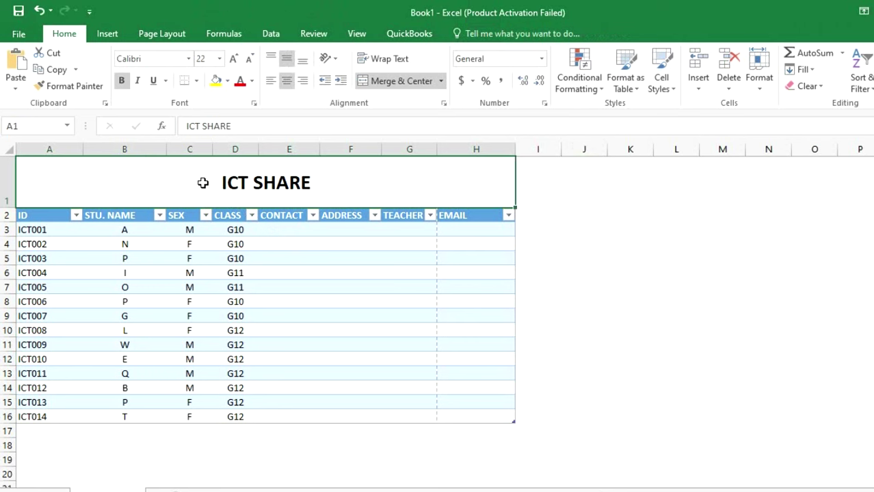
{"action": "left_click", "coordinate": [108, 33]}
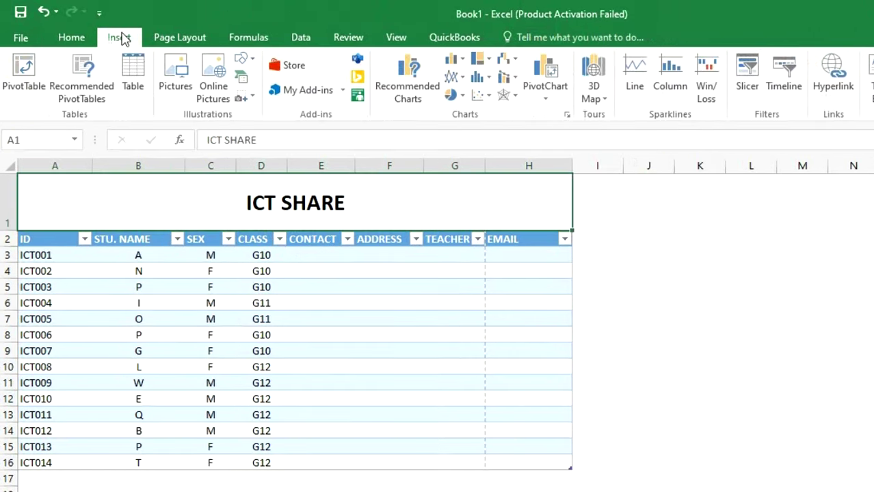
{"action": "left_click", "coordinate": [178, 72]}
{"action": "left_click", "coordinate": [398, 147]}
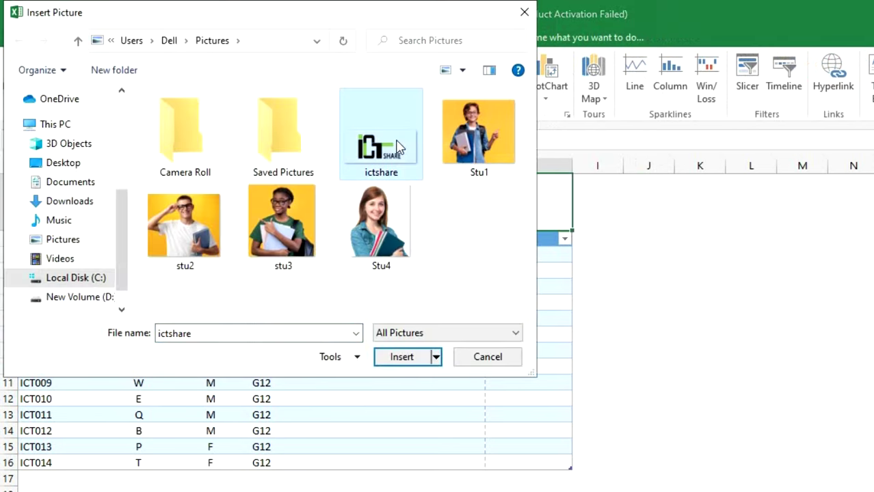
{"action": "left_click", "coordinate": [408, 358]}
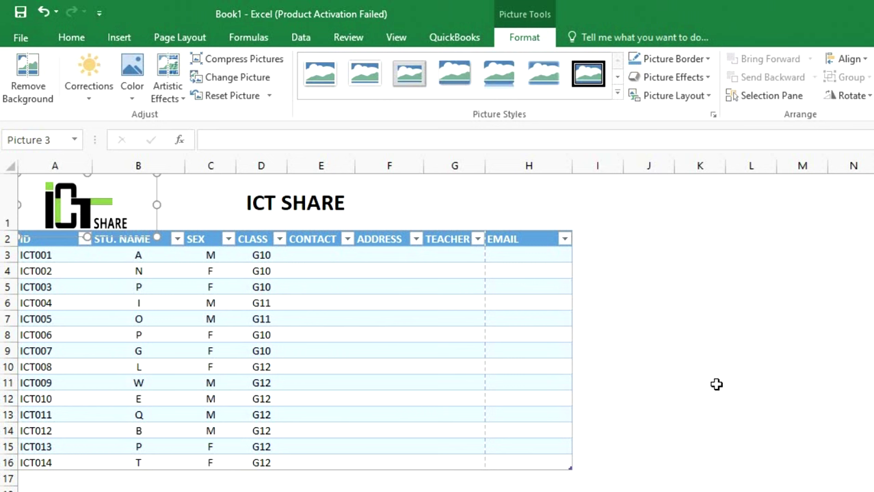
Move the ictshare logo beside the ICT SHARE title and shrink it to fit.
{"action": "left_click_drag", "start_coordinate": [92, 202], "coordinate": [193, 201]}
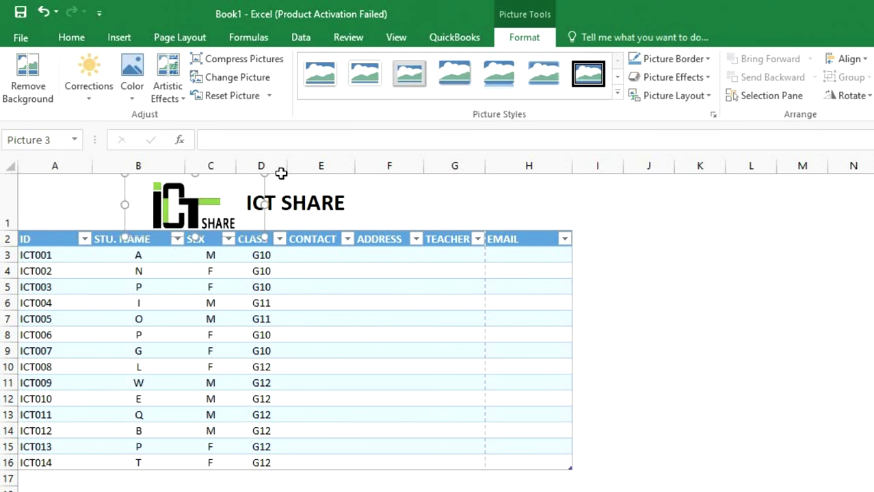
{"action": "left_click_drag", "start_coordinate": [263, 176], "coordinate": [228, 177]}
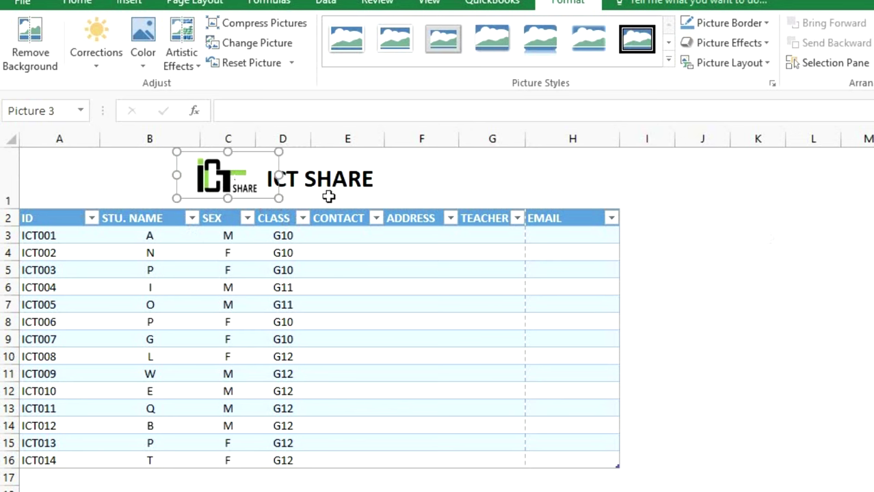
{"action": "left_click", "coordinate": [687, 263]}
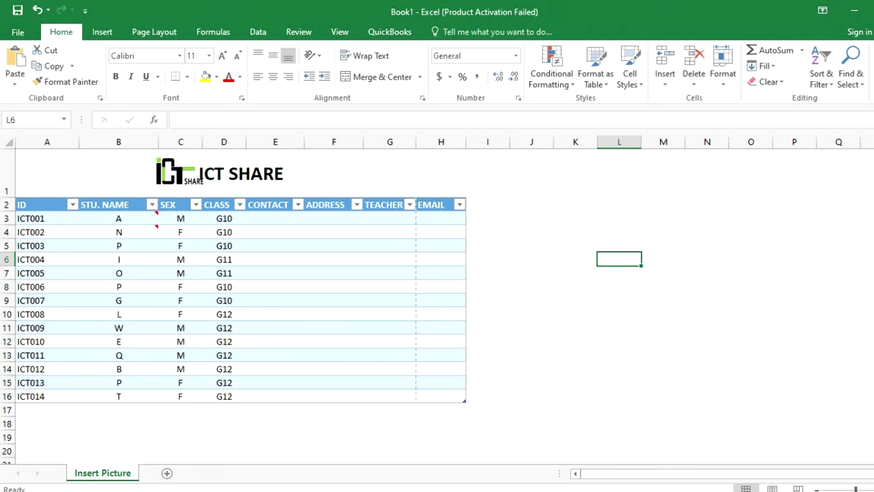
{"action": "mouse_move", "coordinate": [151, 228]}
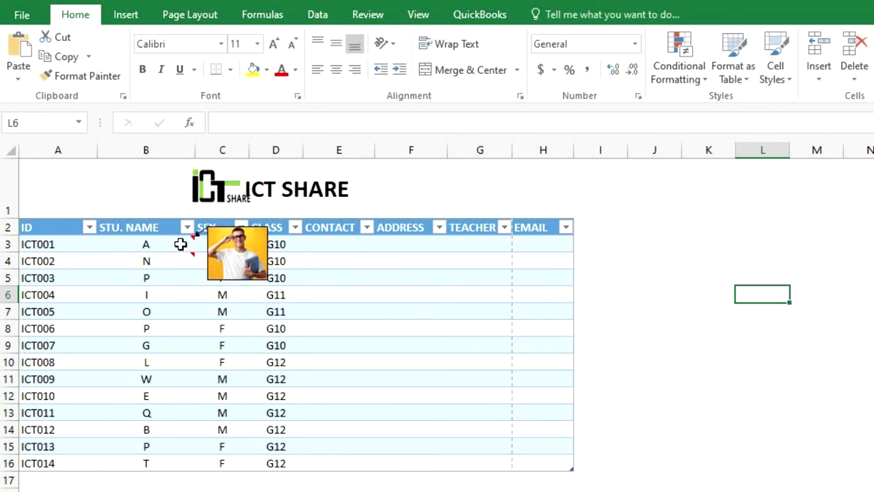
{"action": "left_click", "coordinate": [180, 244]}
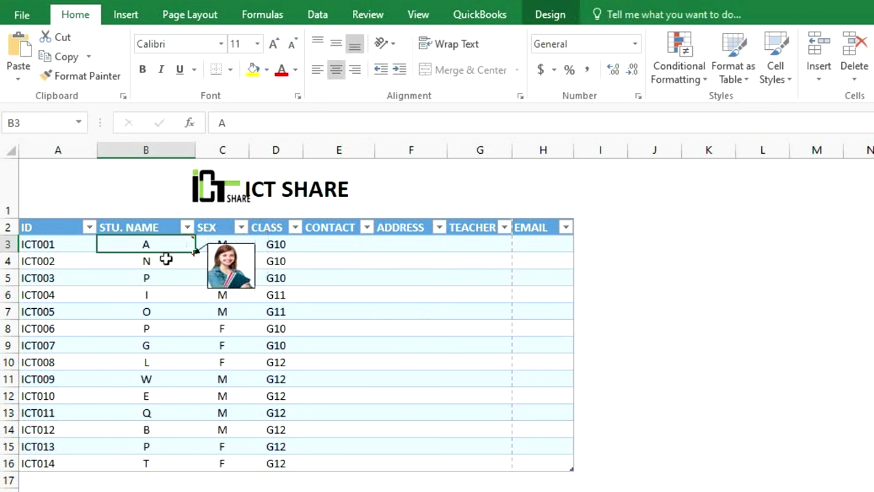
{"action": "left_click", "coordinate": [165, 261]}
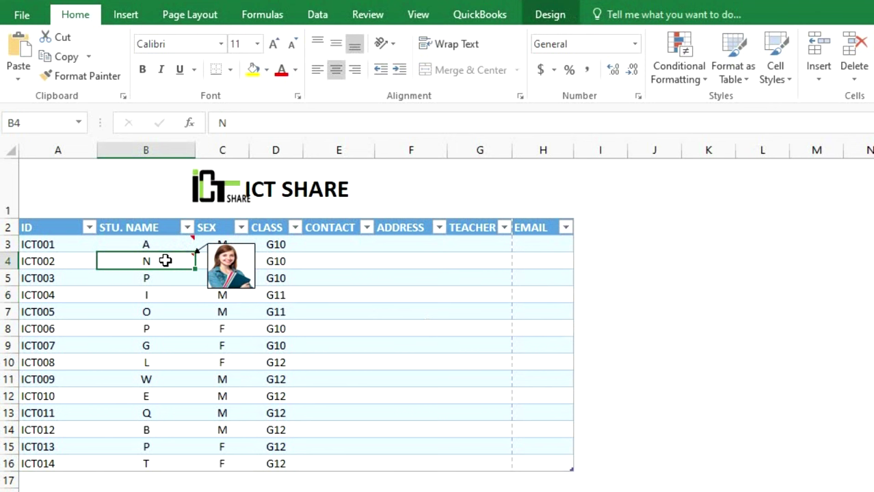
{"action": "left_click", "coordinate": [398, 327]}
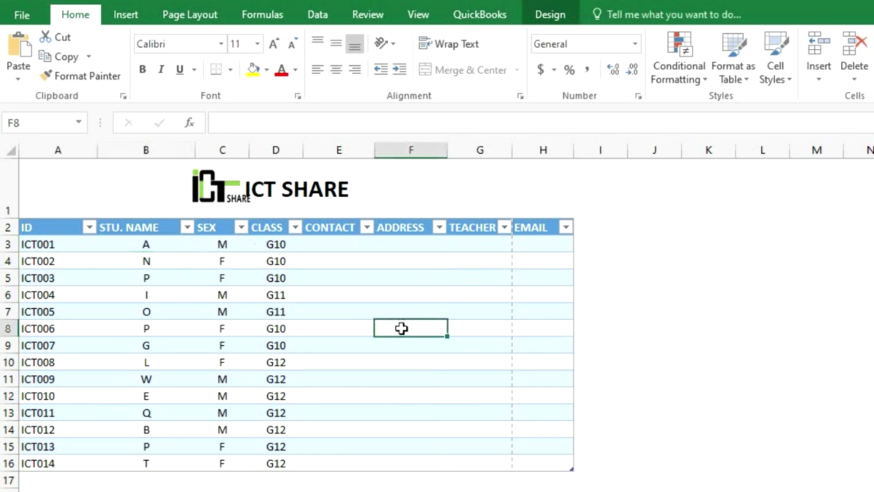
{"action": "left_click", "coordinate": [157, 244]}
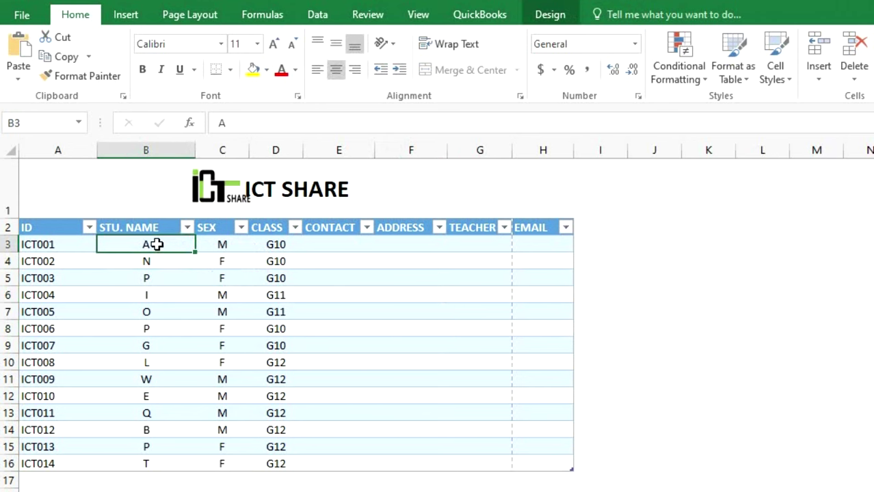
Insert a comment on cell B3 and erase its default author text.
{"action": "right_click", "coordinate": [157, 244]}
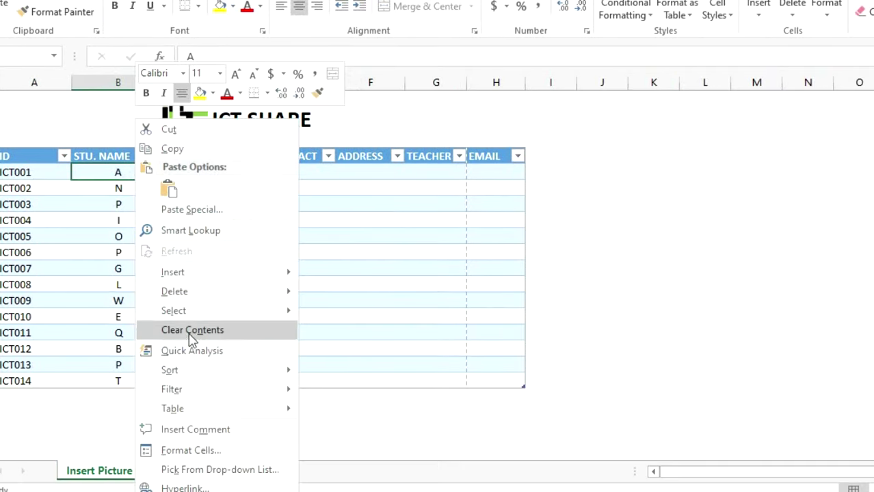
{"action": "left_click", "coordinate": [234, 430]}
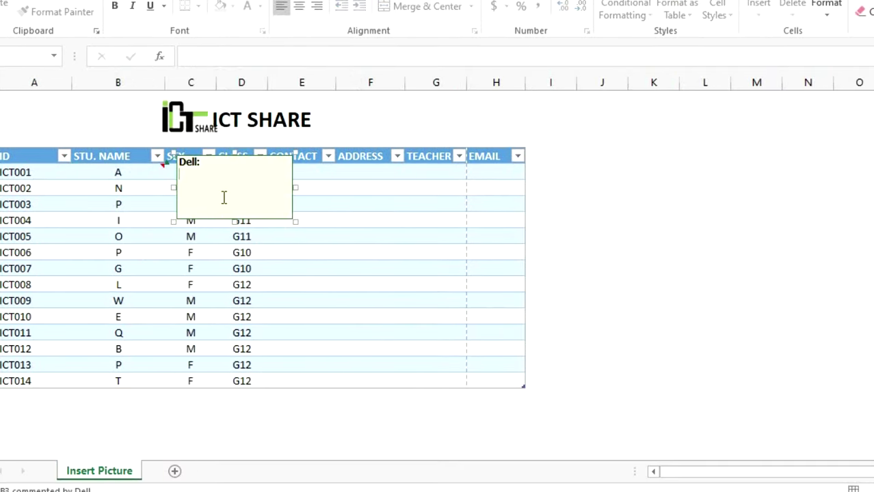
{"action": "key", "text": "BackSpace"}
{"action": "key", "text": "BackSpace"}
{"action": "key", "text": "BackSpace"}
{"action": "key", "text": "BackSpace"}
{"action": "key", "text": "BackSpace"}
{"action": "key", "text": "BackSpace"}
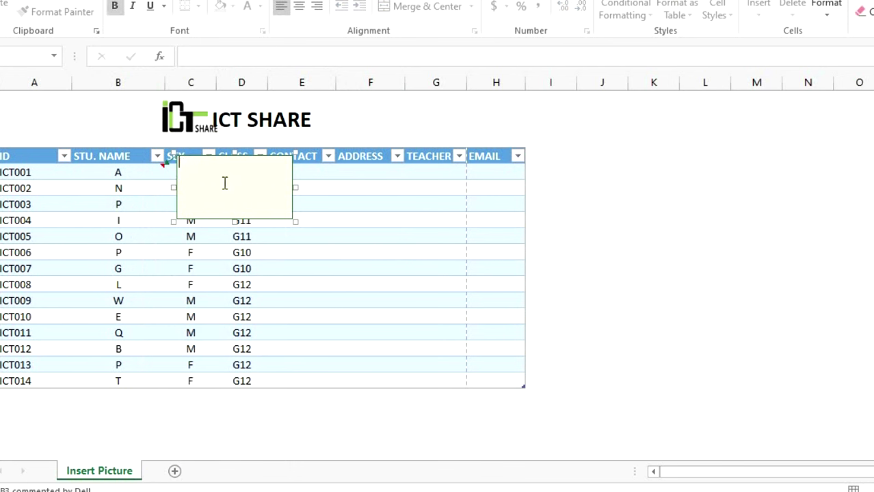
{"action": "right_click", "coordinate": [185, 225]}
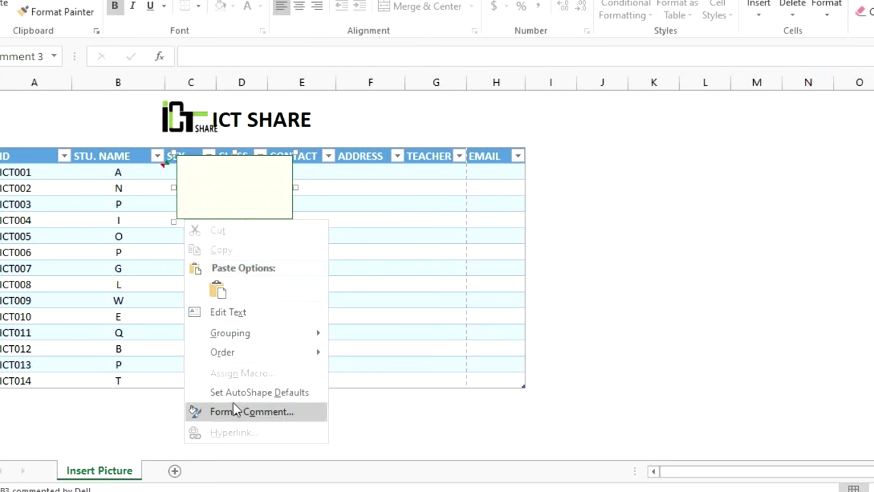
Set the B3 comment's fill to the stu2 photo through Fill Effects' Picture option.
{"action": "left_click", "coordinate": [297, 414]}
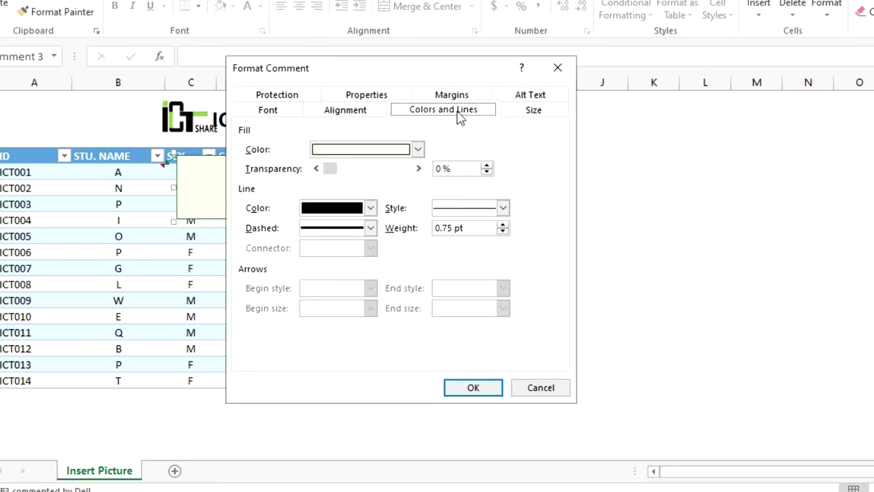
{"action": "left_click", "coordinate": [418, 149]}
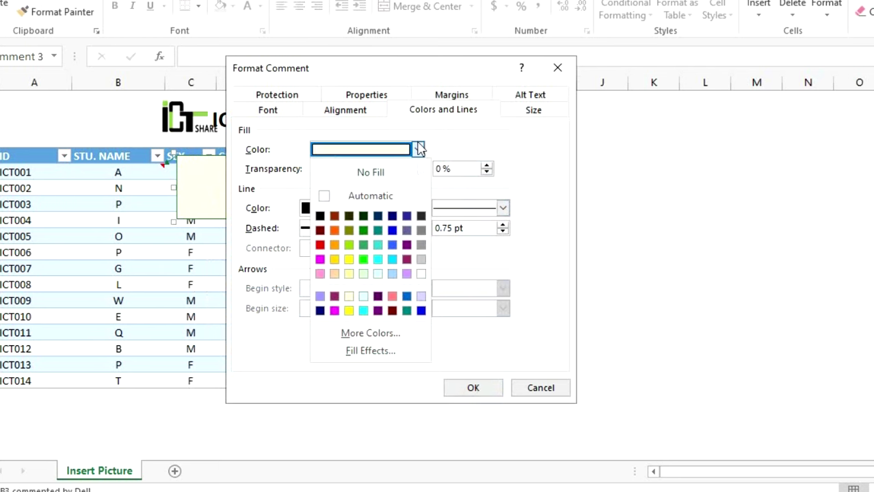
{"action": "left_click", "coordinate": [370, 350]}
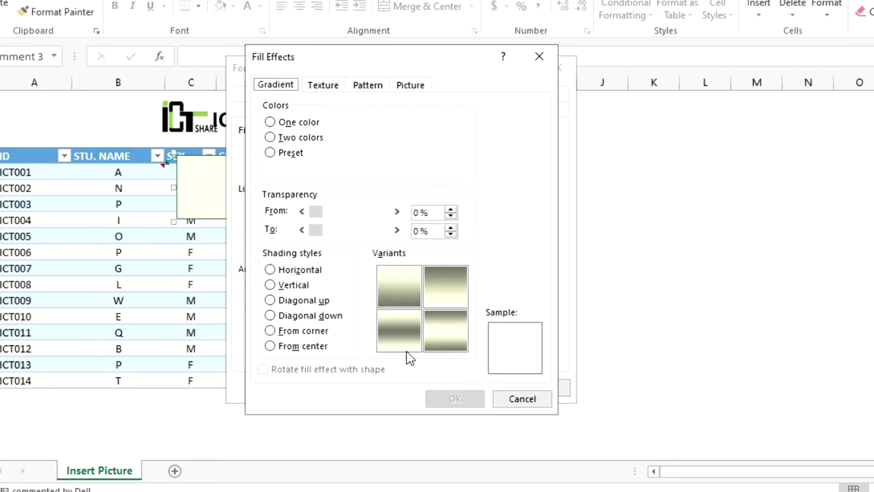
{"action": "left_click", "coordinate": [412, 89]}
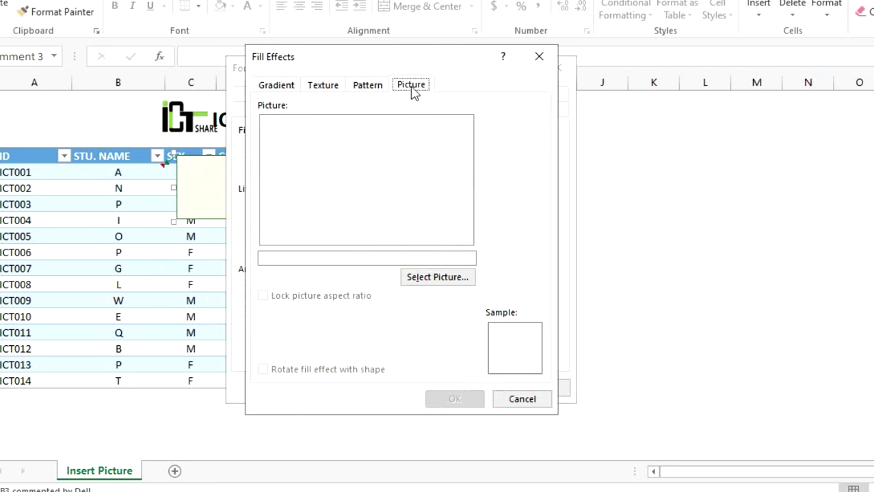
{"action": "left_click", "coordinate": [437, 277]}
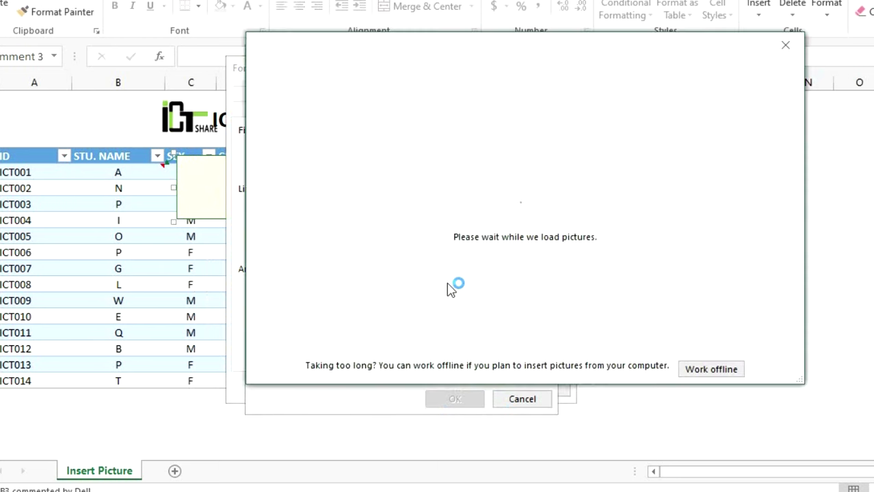
{"action": "left_click", "coordinate": [447, 130]}
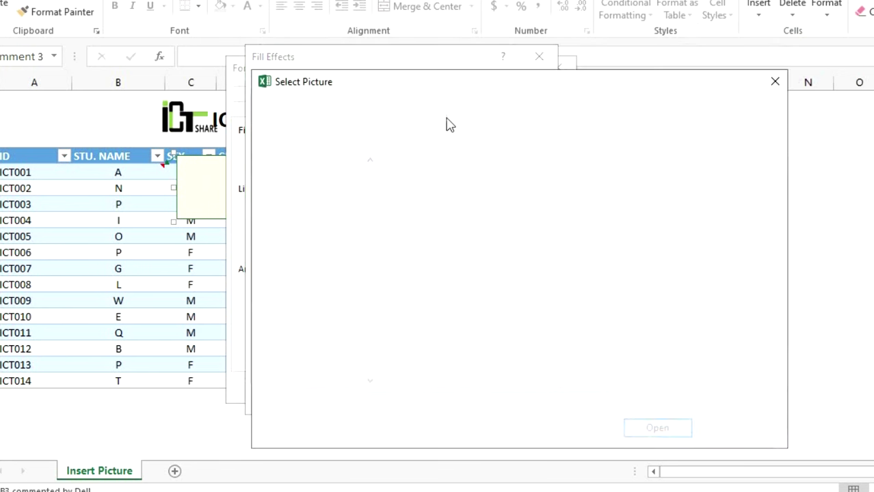
{"action": "left_click", "coordinate": [421, 305]}
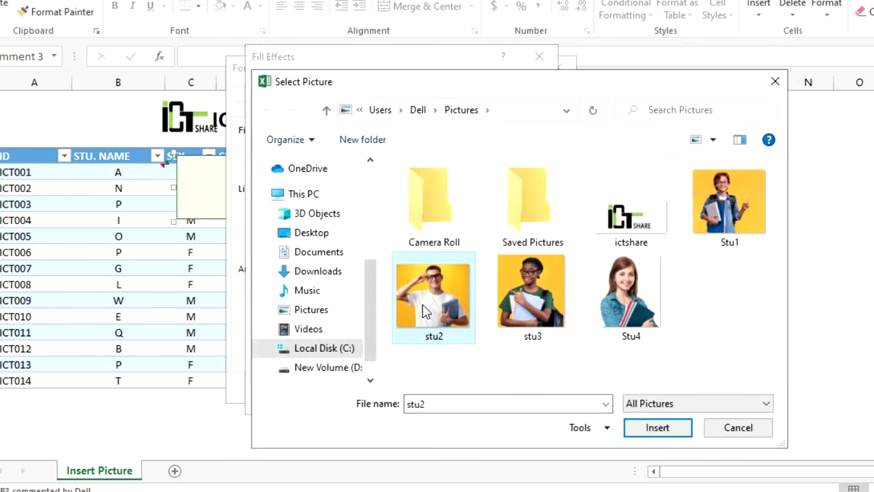
{"action": "left_click", "coordinate": [667, 436]}
{"action": "left_click", "coordinate": [479, 404]}
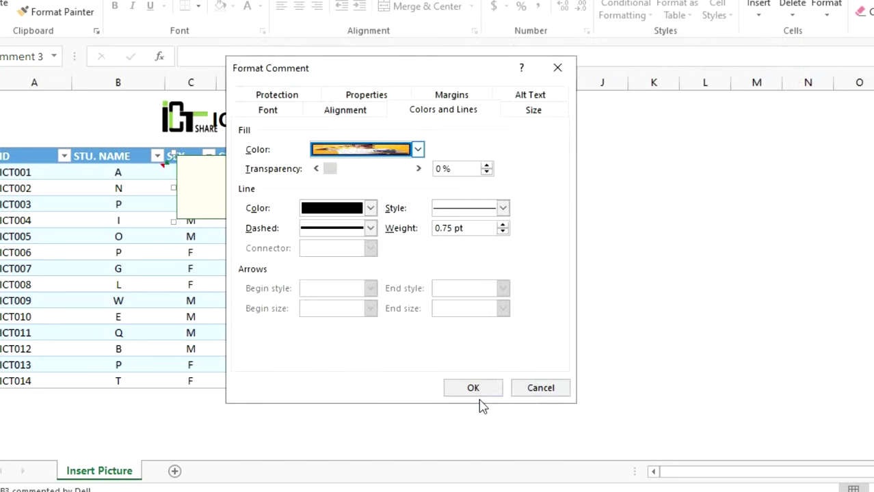
{"action": "left_click", "coordinate": [473, 389]}
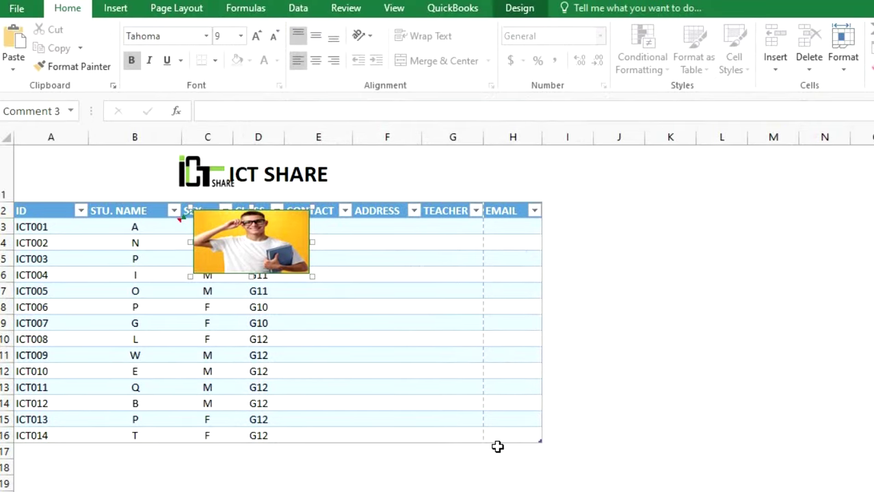
Resize the B3 stu2 photo comment to a small thumbnail covering C3:C5.
{"action": "left_click_drag", "start_coordinate": [313, 243], "coordinate": [279, 242]}
{"action": "left_click_drag", "start_coordinate": [277, 276], "coordinate": [238, 259]}
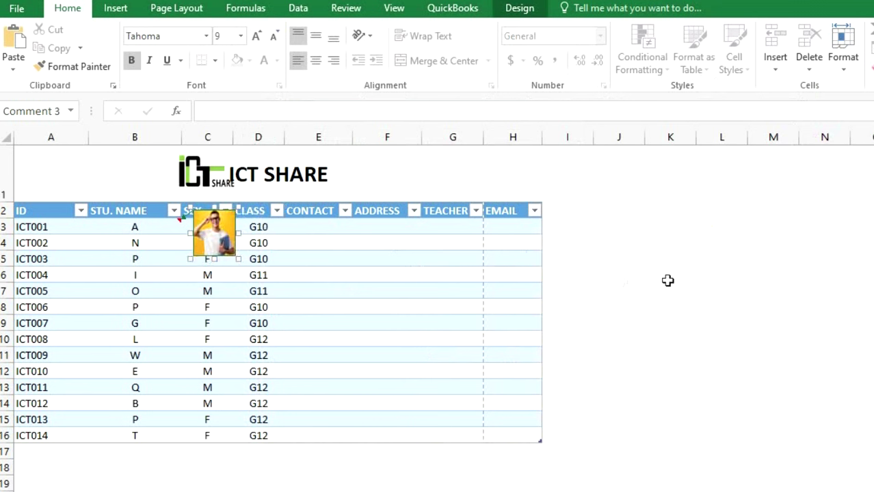
{"action": "left_click", "coordinate": [615, 277]}
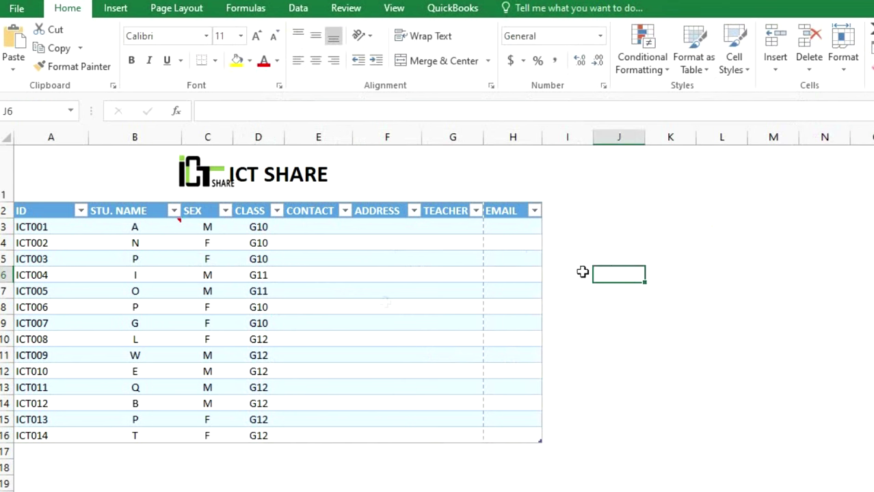
{"action": "mouse_move", "coordinate": [162, 221]}
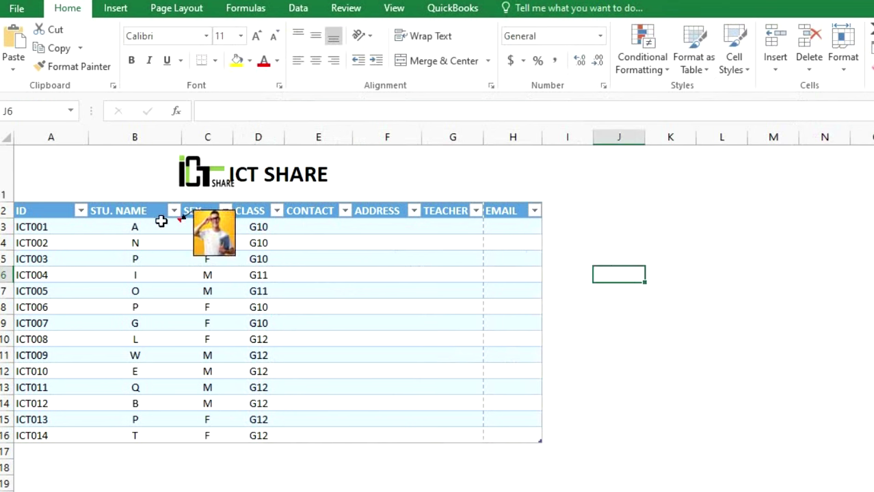
Insert a comment on cell B4 and delete its default author label.
{"action": "left_click", "coordinate": [149, 245]}
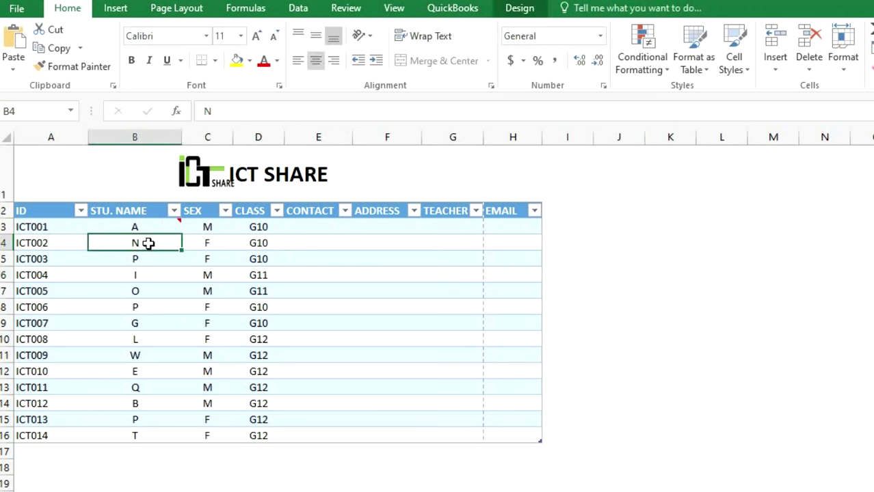
{"action": "right_click", "coordinate": [149, 245]}
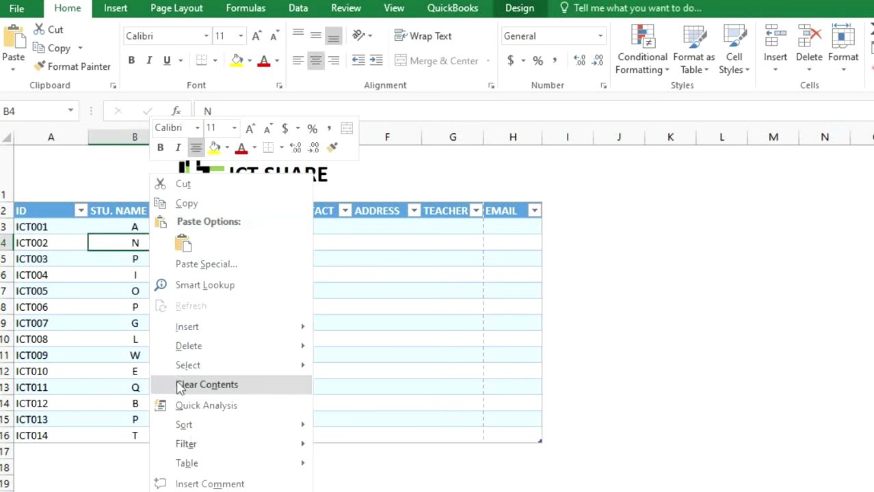
{"action": "left_click", "coordinate": [209, 484]}
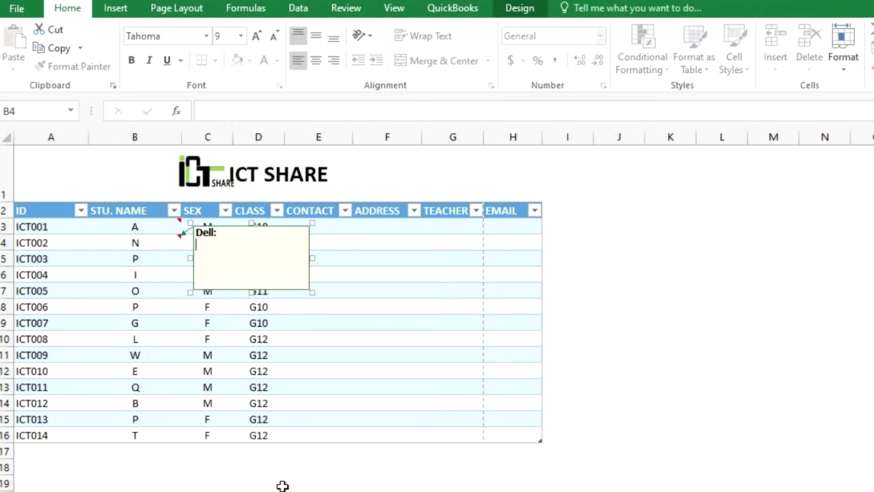
{"action": "left_click_drag", "start_coordinate": [220, 233], "coordinate": [195, 232]}
{"action": "key", "text": "BackSpace"}
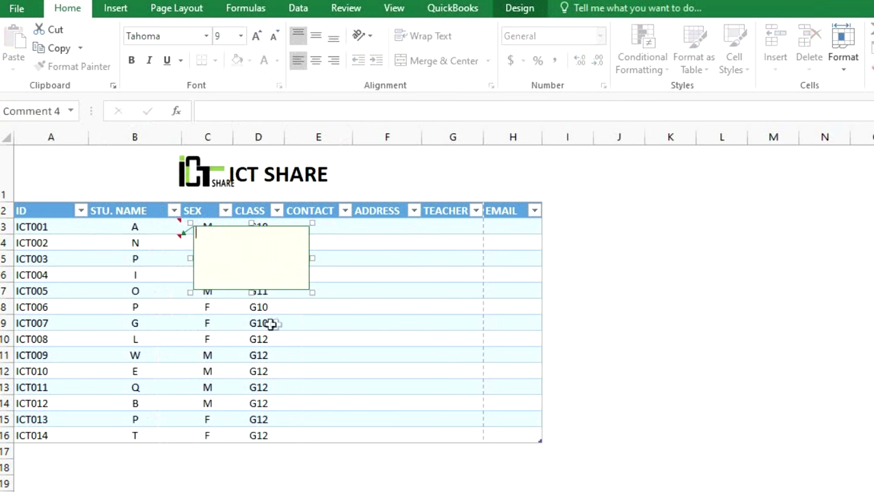
Fill the B4 comment with the Stu4 photo via Format Comment Fill Effects.
{"action": "right_click", "coordinate": [307, 294]}
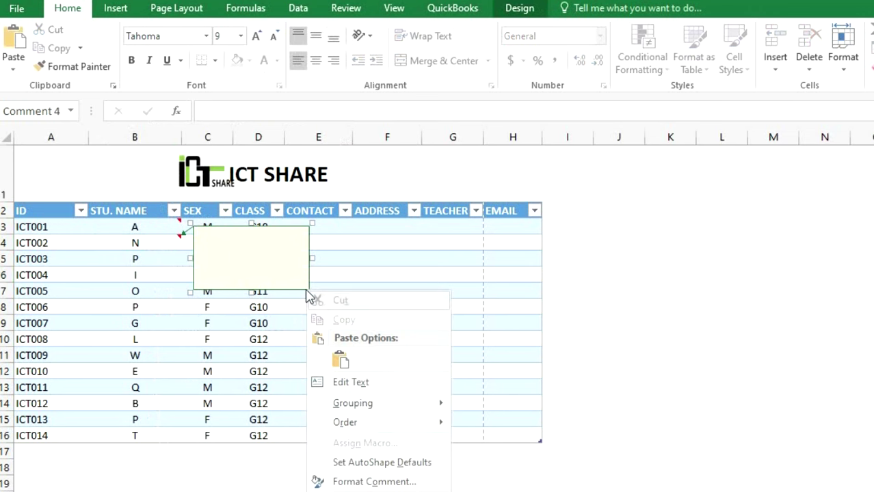
{"action": "left_click", "coordinate": [393, 482]}
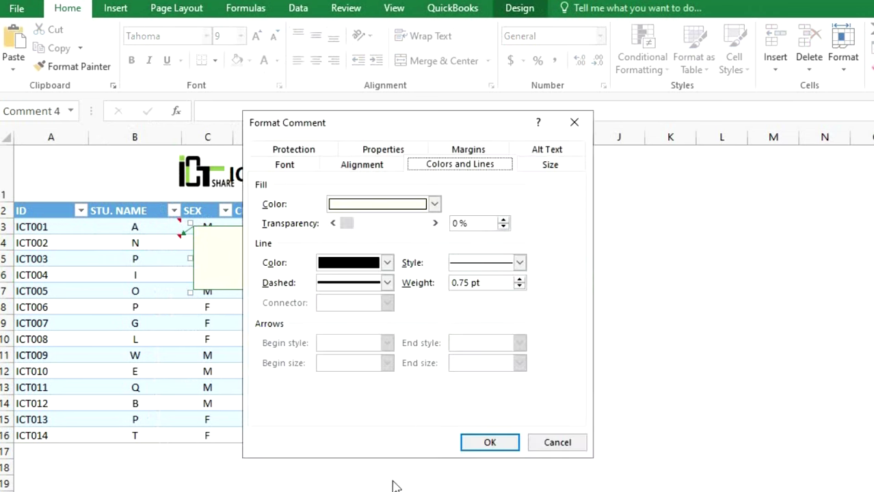
{"action": "left_click", "coordinate": [434, 204]}
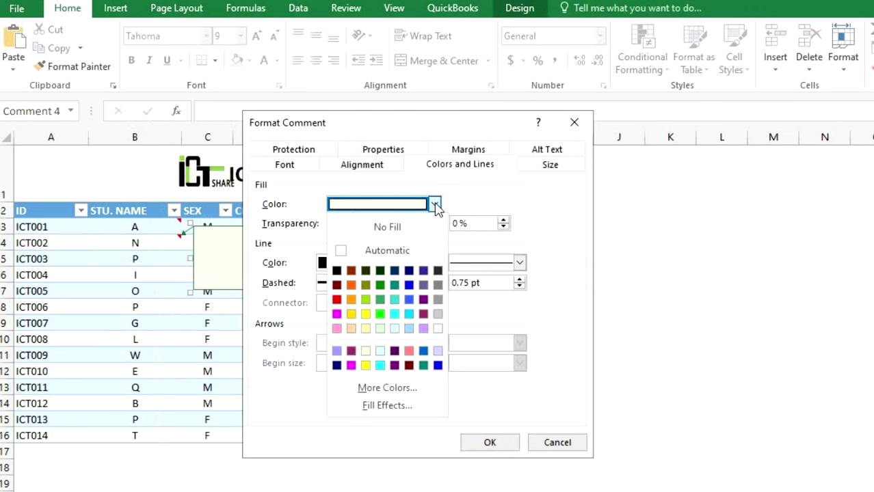
{"action": "left_click", "coordinate": [410, 406]}
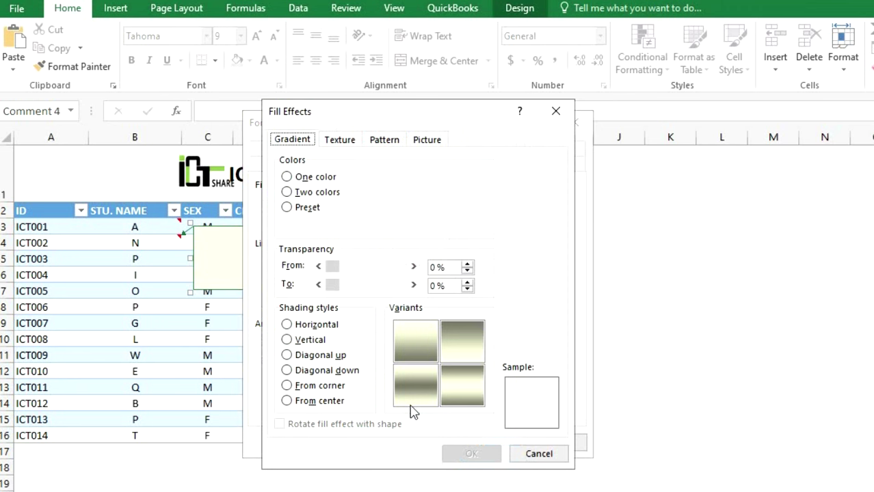
{"action": "left_click", "coordinate": [430, 141]}
{"action": "left_click", "coordinate": [468, 335]}
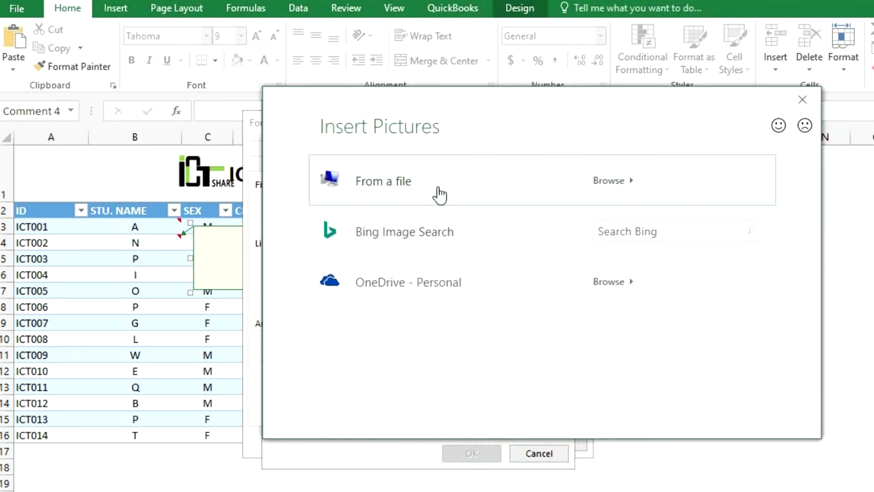
{"action": "left_click", "coordinate": [439, 194]}
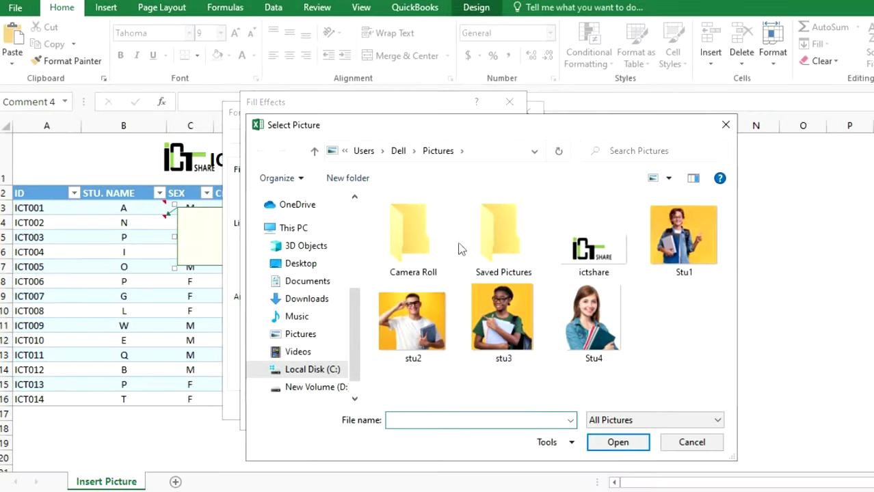
{"action": "left_click", "coordinate": [608, 328]}
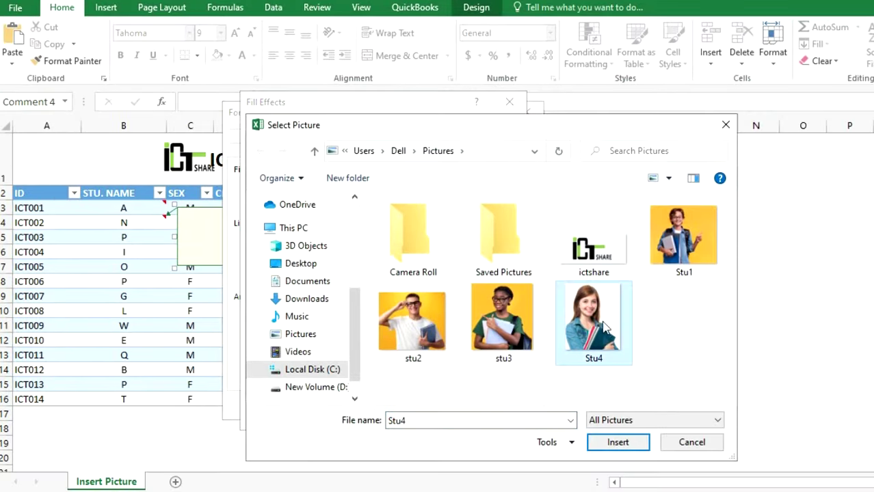
{"action": "left_click", "coordinate": [628, 447]}
{"action": "left_click", "coordinate": [454, 415]}
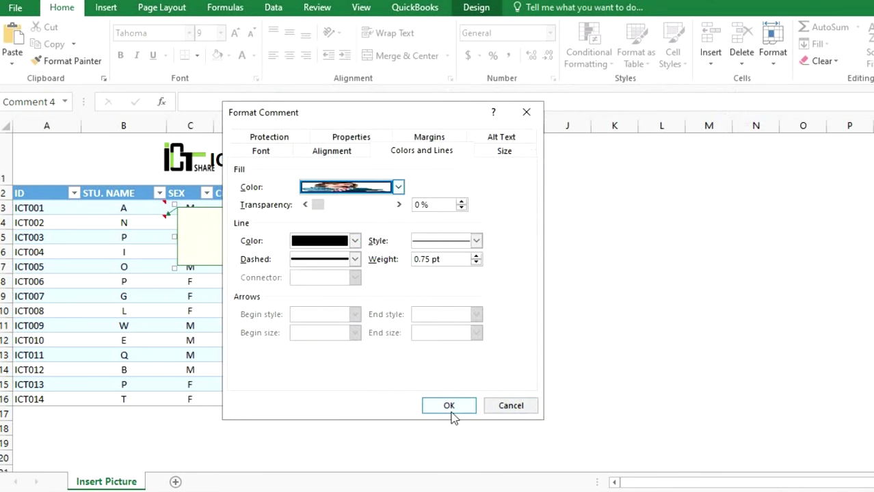
{"action": "left_click", "coordinate": [452, 413]}
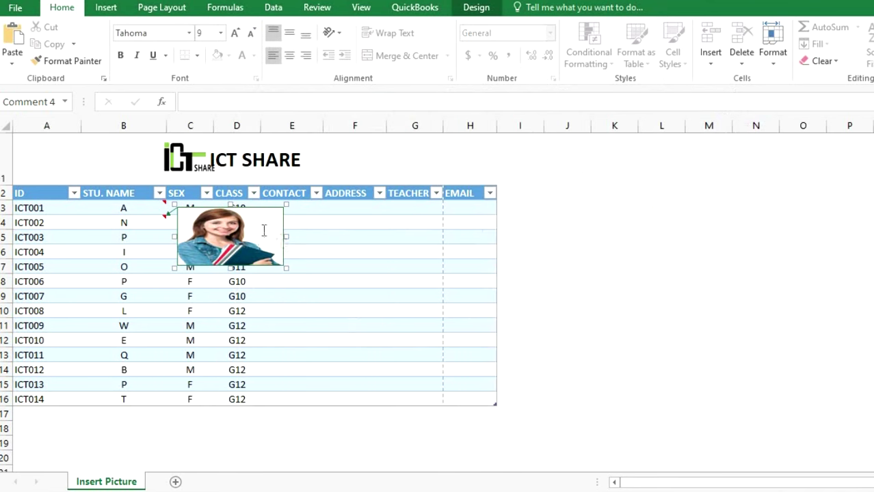
Shrink the B4 Stu4 photo comment to a small thumbnail.
{"action": "left_click_drag", "start_coordinate": [286, 236], "coordinate": [252, 237]}
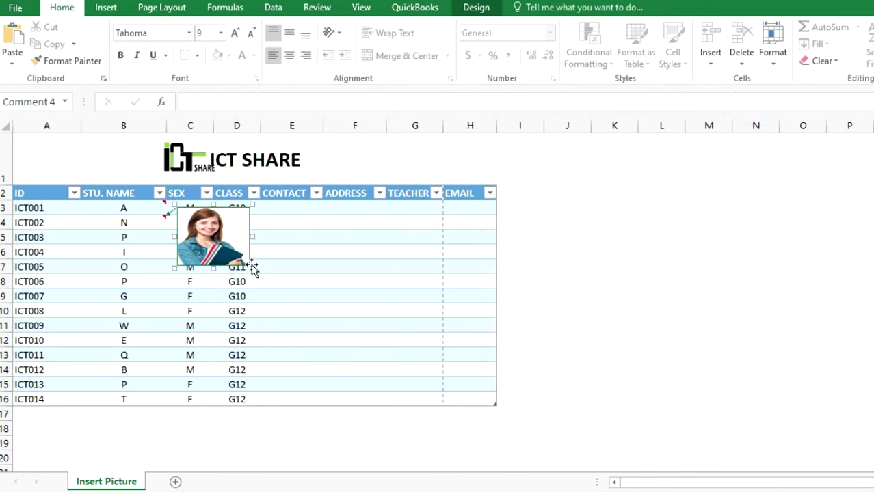
{"action": "left_click_drag", "start_coordinate": [251, 267], "coordinate": [220, 238]}
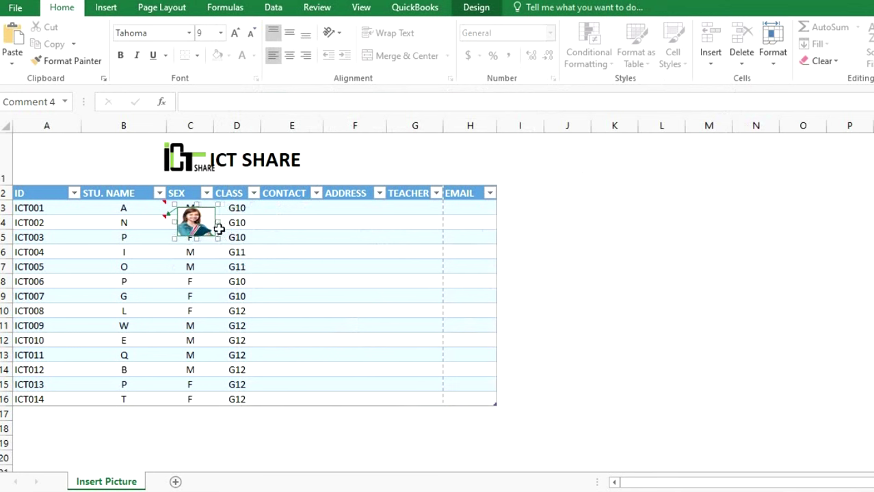
{"action": "left_click", "coordinate": [304, 232]}
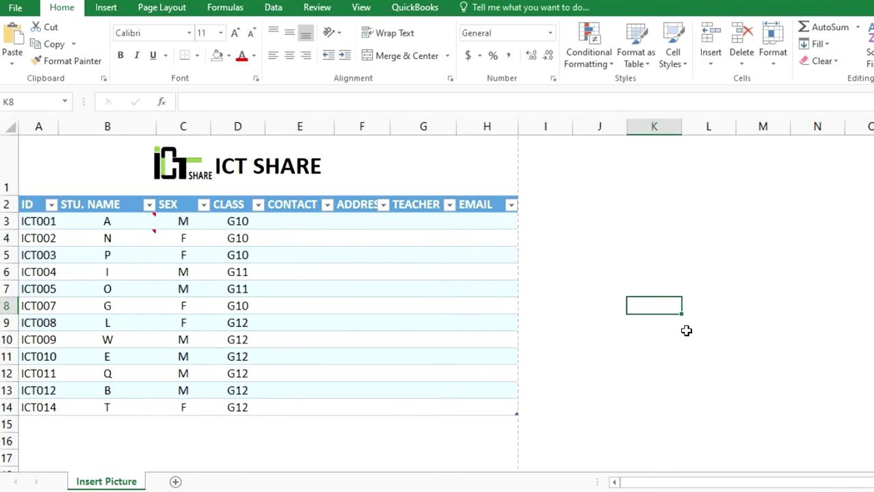
Delete the comment from cell B4.
{"action": "left_click", "coordinate": [135, 240]}
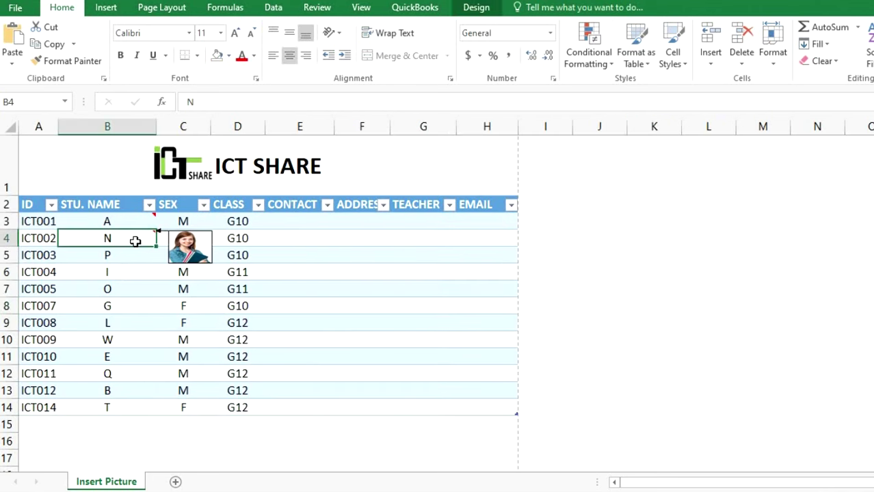
{"action": "right_click", "coordinate": [135, 241]}
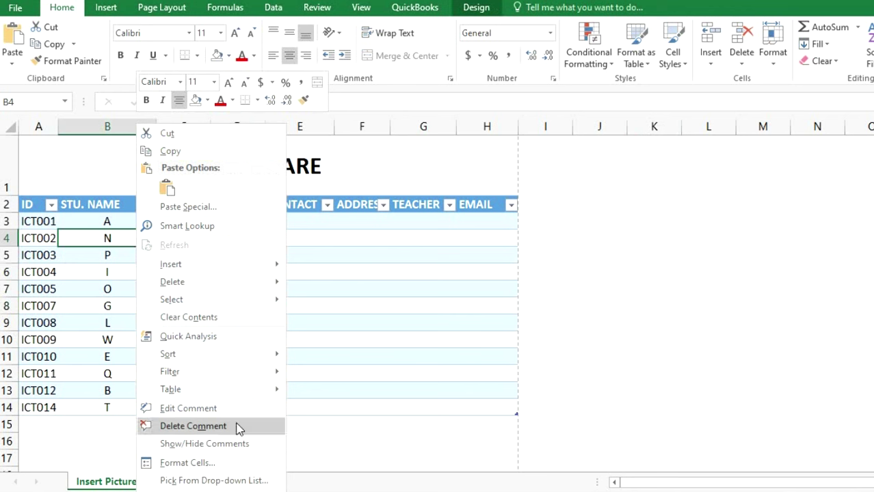
{"action": "left_click", "coordinate": [193, 426]}
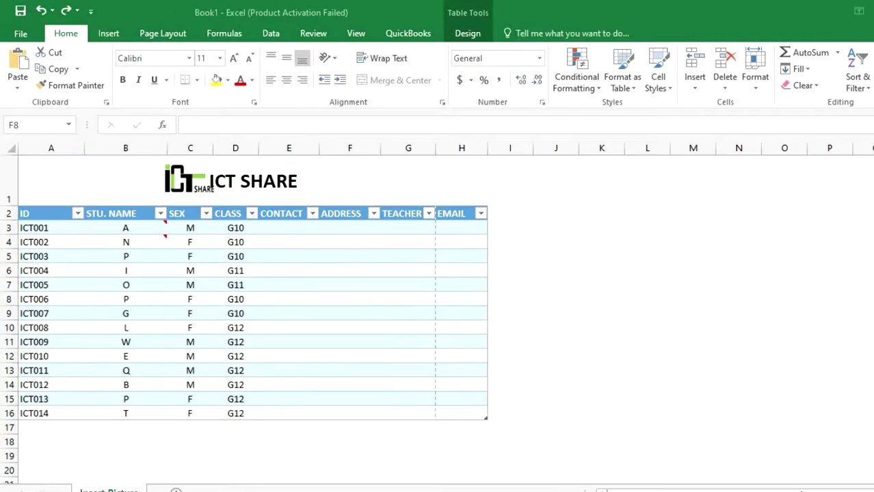
Apply yellow highlighting to the duplicate-name rows, then select the table A2:H16.
{"action": "key", "text": "Return"}
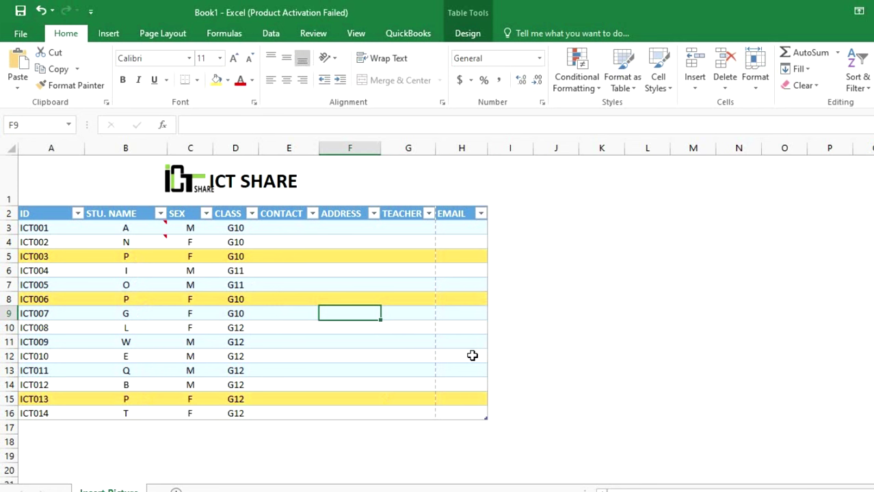
{"action": "left_click_drag", "start_coordinate": [32, 213], "coordinate": [461, 412]}
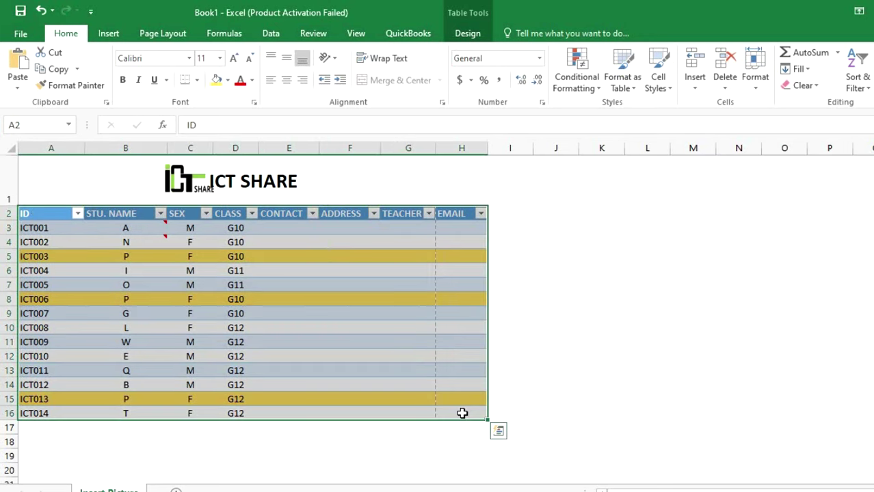
Remove duplicates checking only the STU. NAME column, leaving 12 unique students.
{"action": "left_click", "coordinate": [272, 34]}
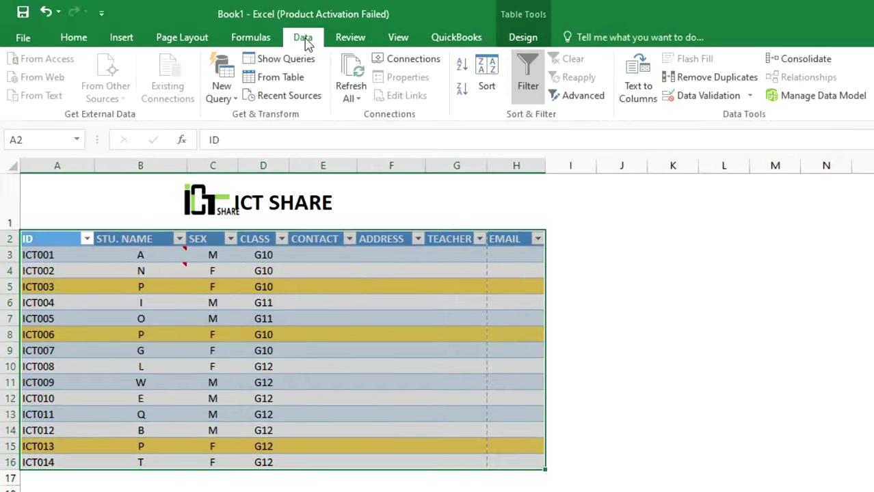
{"action": "left_click", "coordinate": [723, 79]}
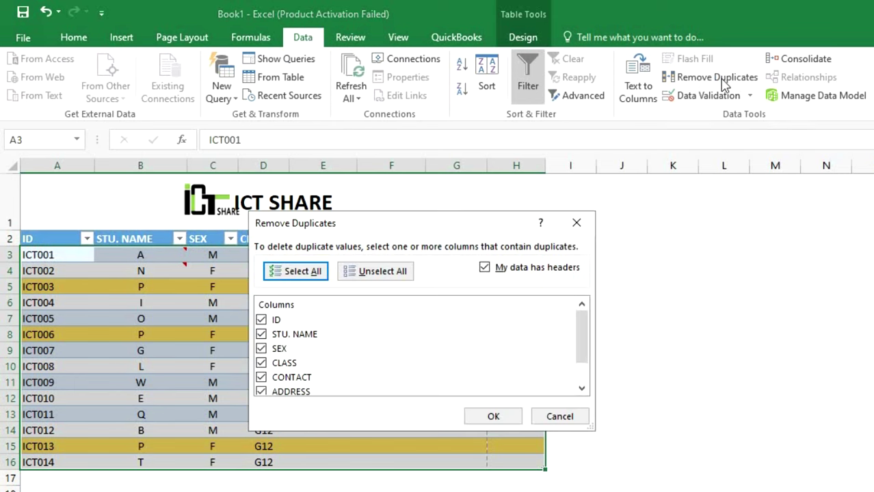
{"action": "left_click", "coordinate": [383, 273]}
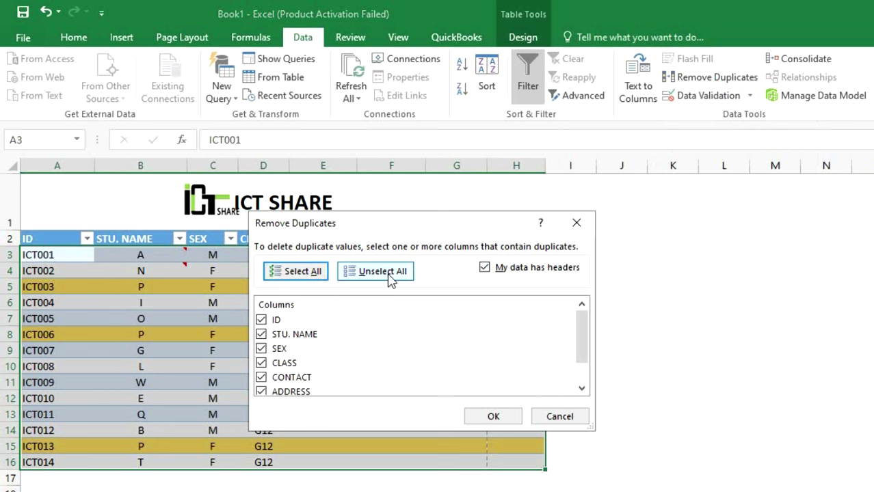
{"action": "left_click", "coordinate": [294, 335]}
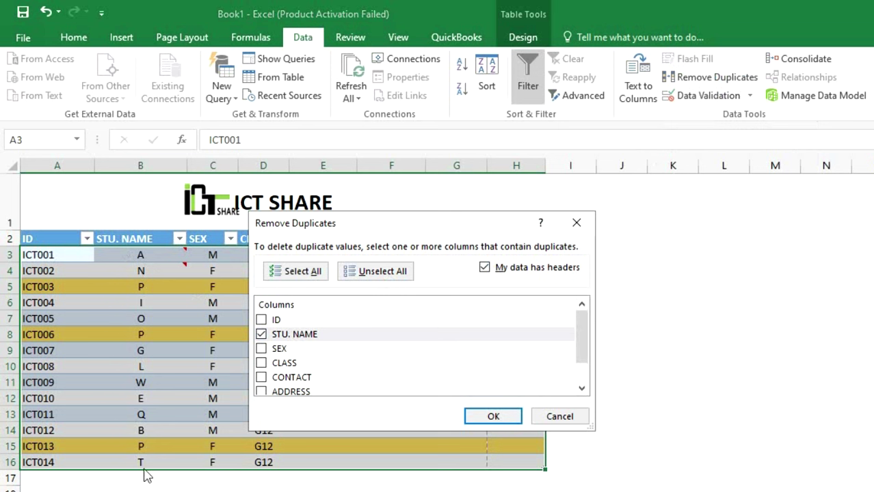
{"action": "left_click", "coordinate": [493, 418]}
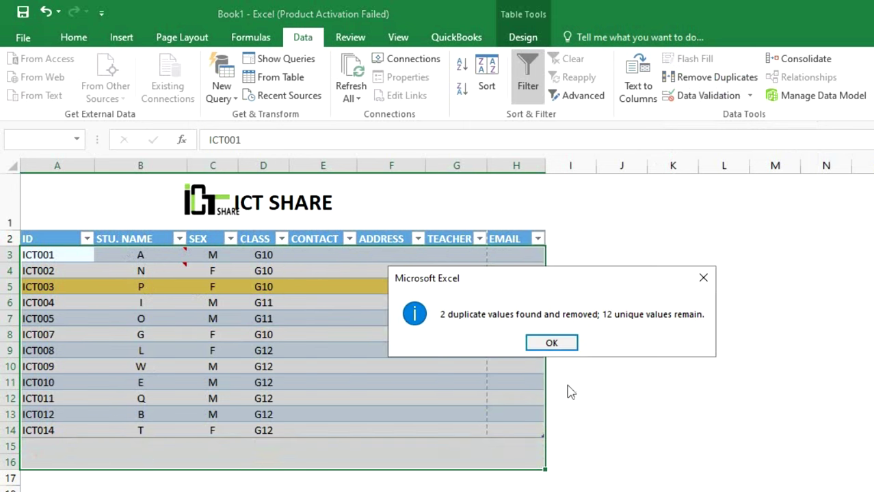
{"action": "left_click", "coordinate": [570, 345]}
{"action": "left_click", "coordinate": [367, 476]}
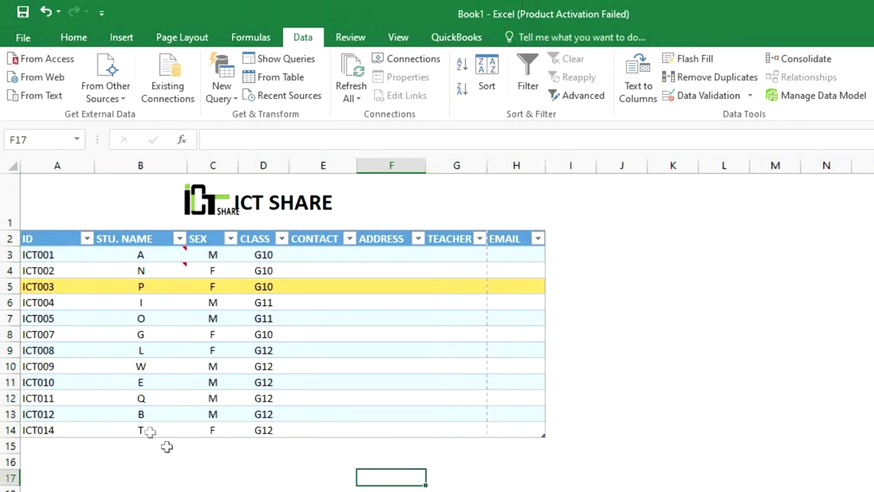
Set a print area from the student table using Page Layout's Print Area menu.
{"action": "left_click", "coordinate": [150, 281]}
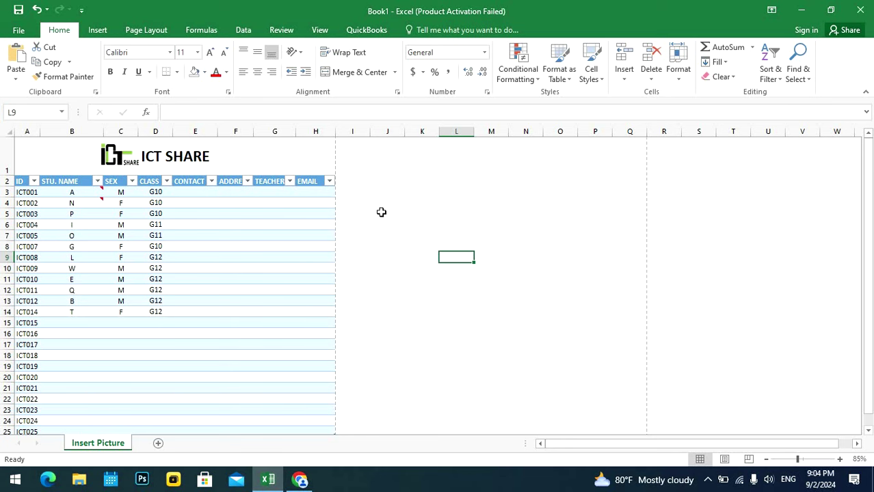
{"action": "left_click", "coordinate": [145, 31]}
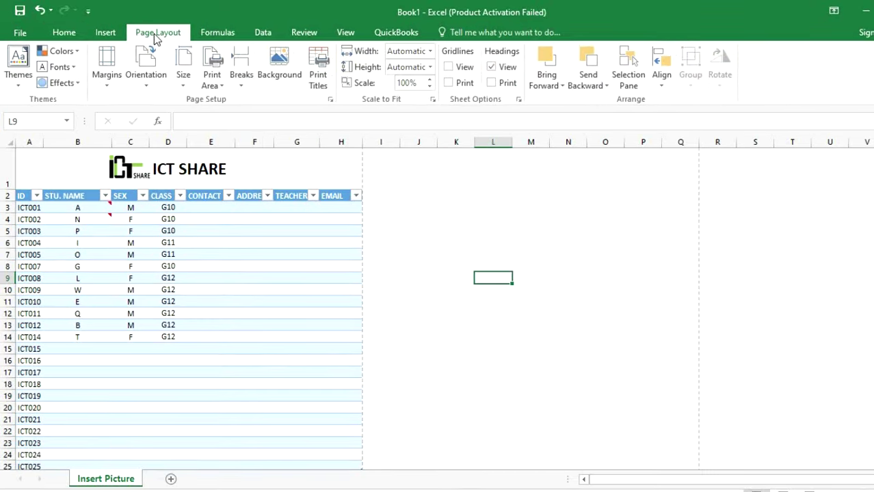
{"action": "left_click", "coordinate": [221, 87]}
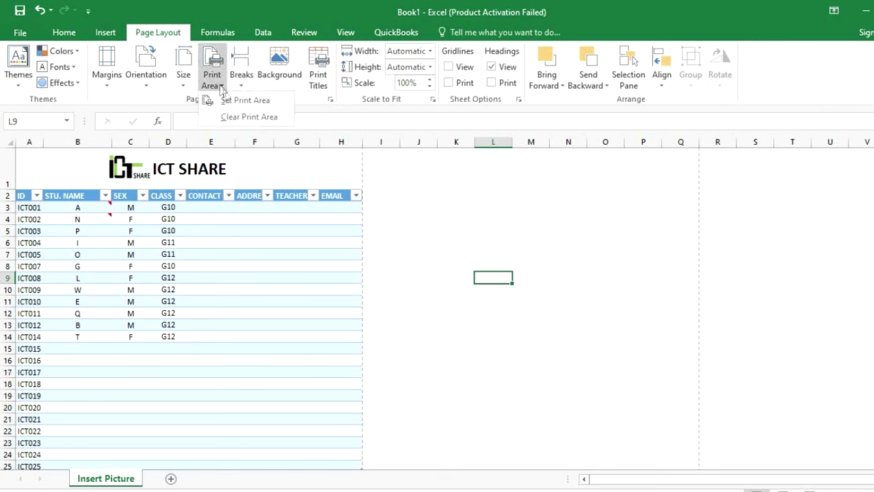
{"action": "left_click", "coordinate": [272, 100]}
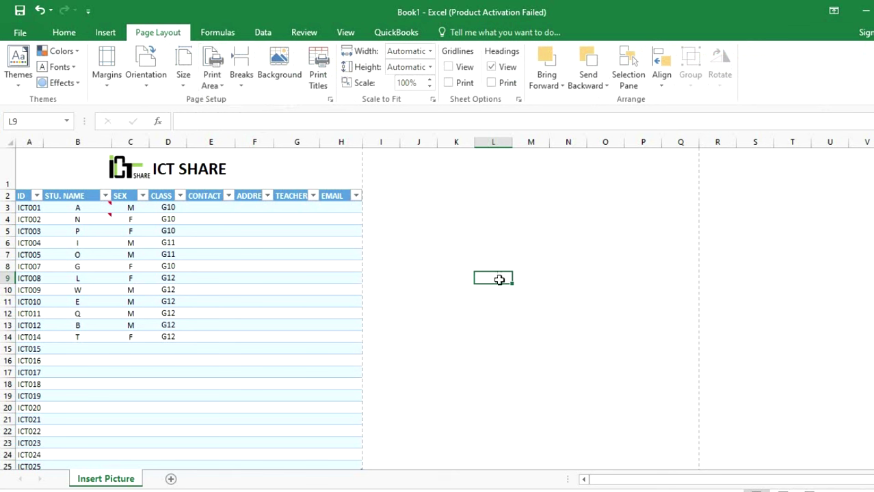
Select the table from A1 down through row 25, deselect it, and open the File Info page.
{"action": "left_click_drag", "start_coordinate": [50, 168], "coordinate": [194, 417]}
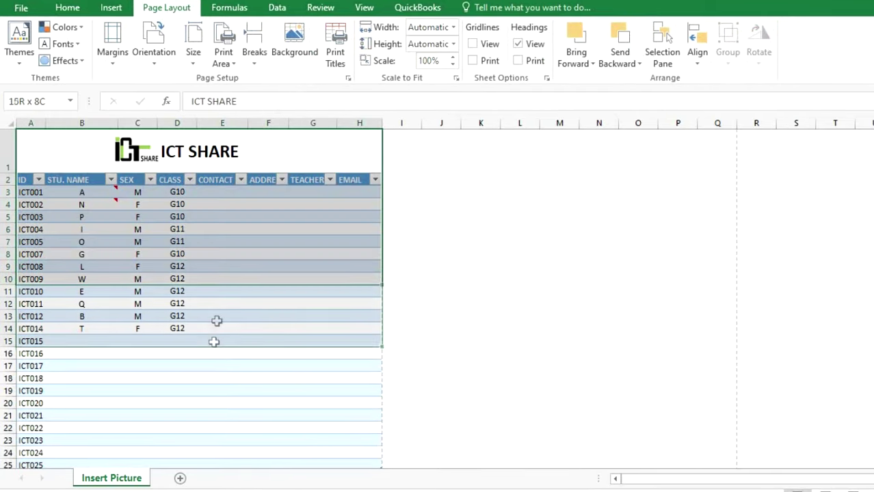
{"action": "scroll", "coordinate": [317, 379], "scroll_direction": "up", "scroll_amount": 1}
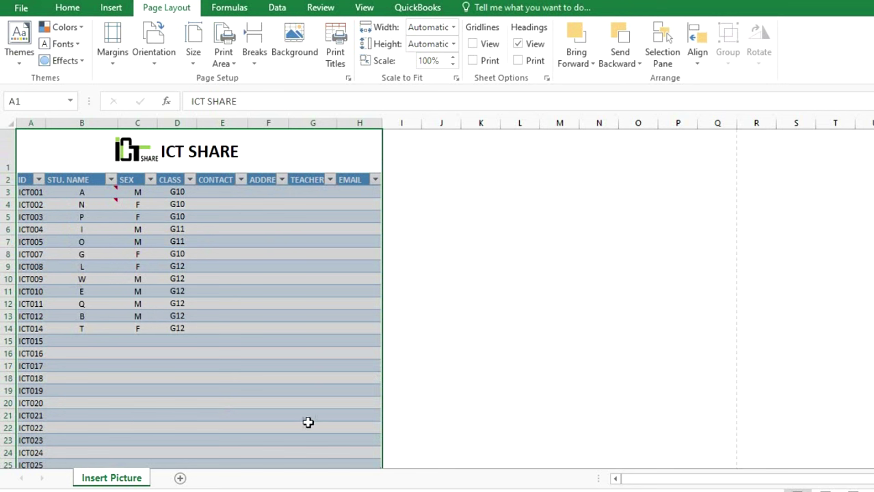
{"action": "scroll", "coordinate": [282, 409], "scroll_direction": "down", "scroll_amount": 1}
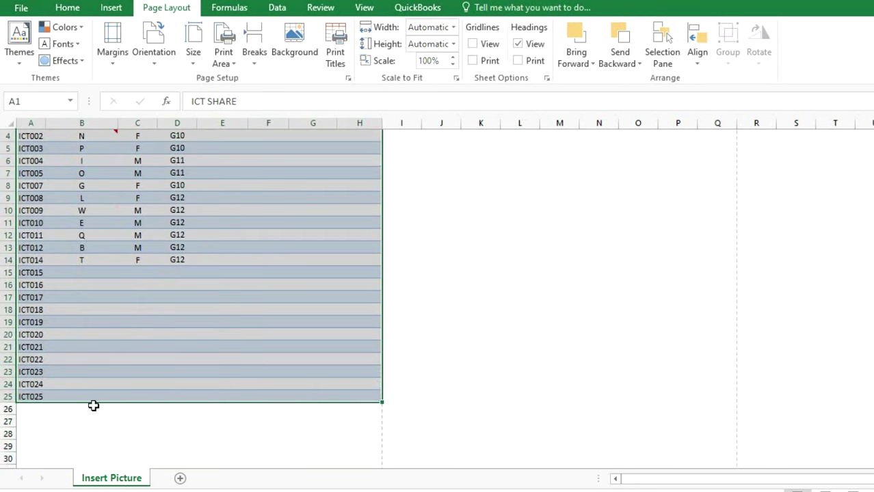
{"action": "left_click", "coordinate": [375, 321]}
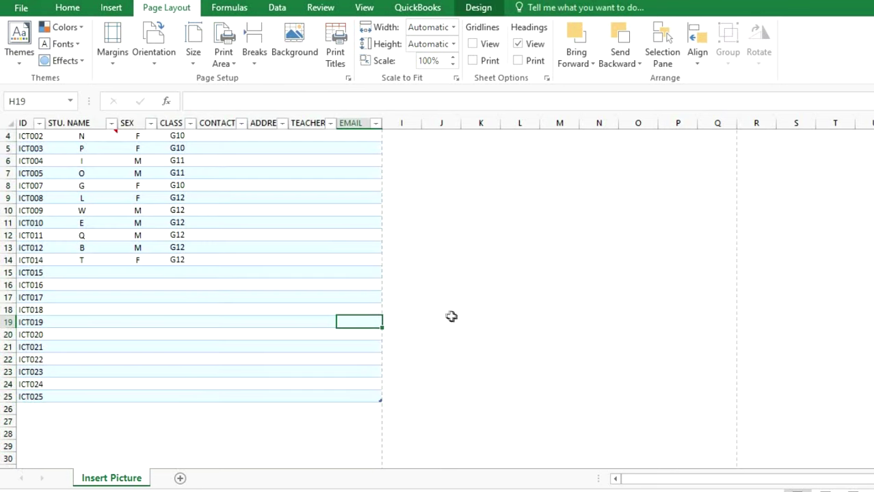
{"action": "scroll", "coordinate": [448, 321], "scroll_direction": "up", "scroll_amount": 1}
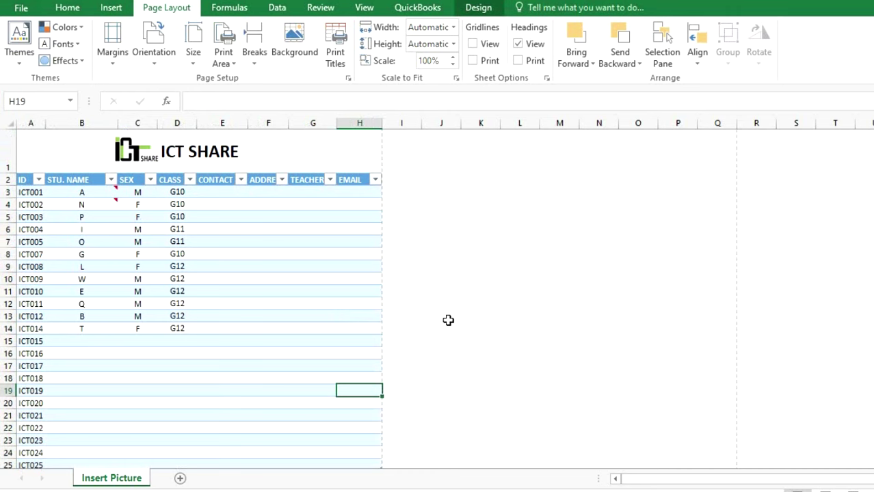
{"action": "left_click", "coordinate": [21, 8]}
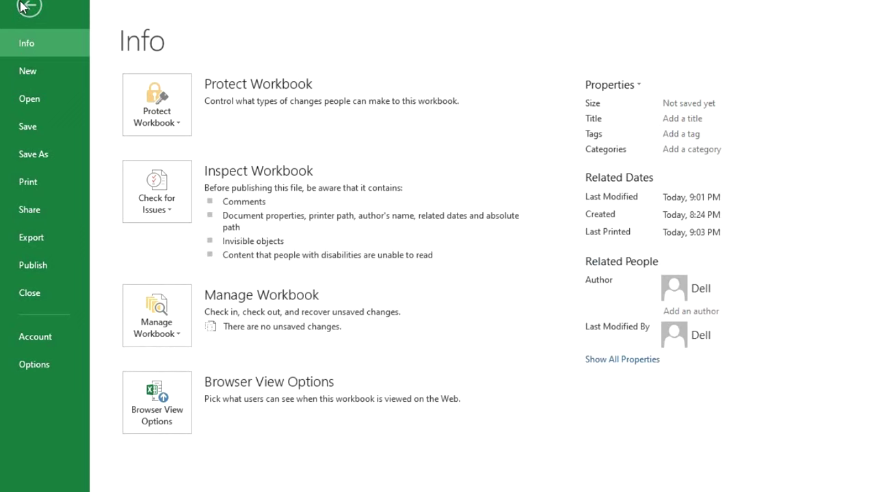
Preview the sheet printing through ICT025 on one Letter page, then select A1:H14.
{"action": "left_click", "coordinate": [38, 182]}
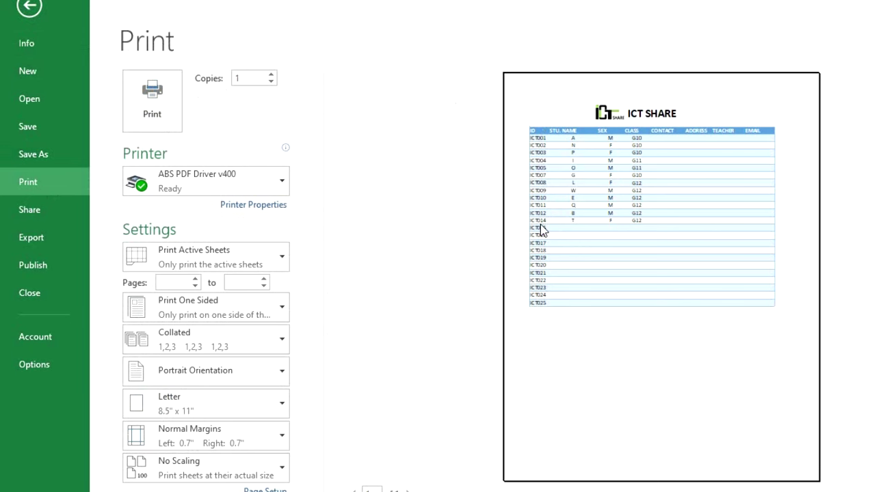
{"action": "key", "text": "Escape"}
{"action": "left_click_drag", "start_coordinate": [58, 146], "coordinate": [60, 331]}
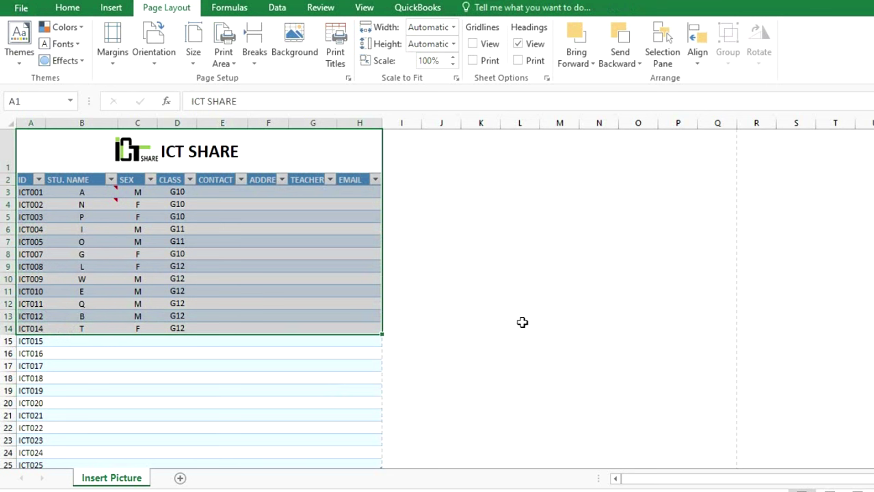
Set A1:H14 as the print area and confirm the preview stops at ICT014.
{"action": "left_click", "coordinate": [229, 63]}
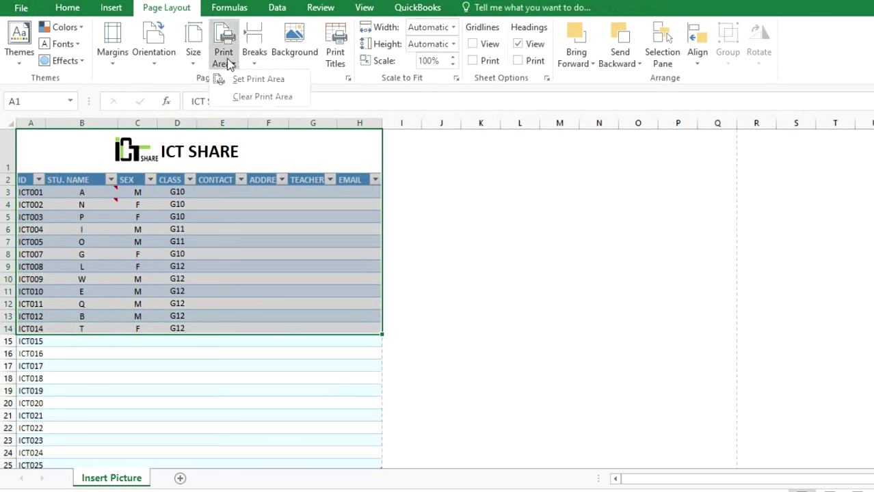
{"action": "left_click", "coordinate": [297, 82]}
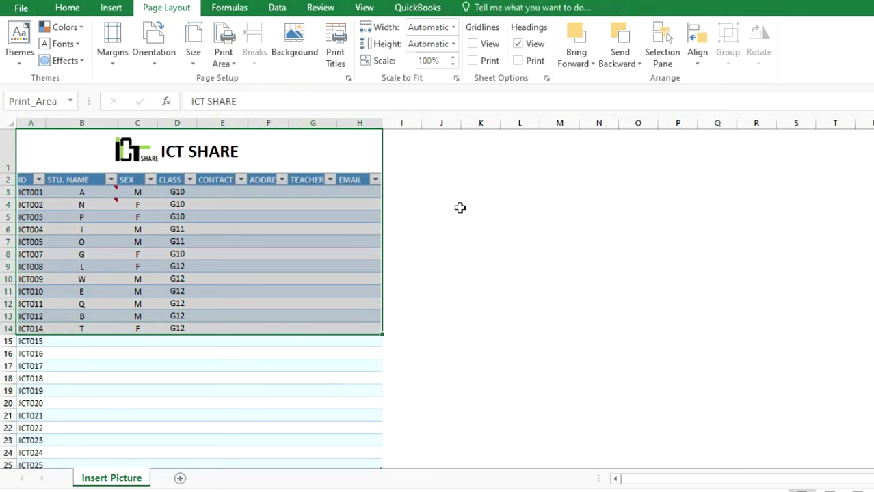
{"action": "left_click", "coordinate": [21, 8]}
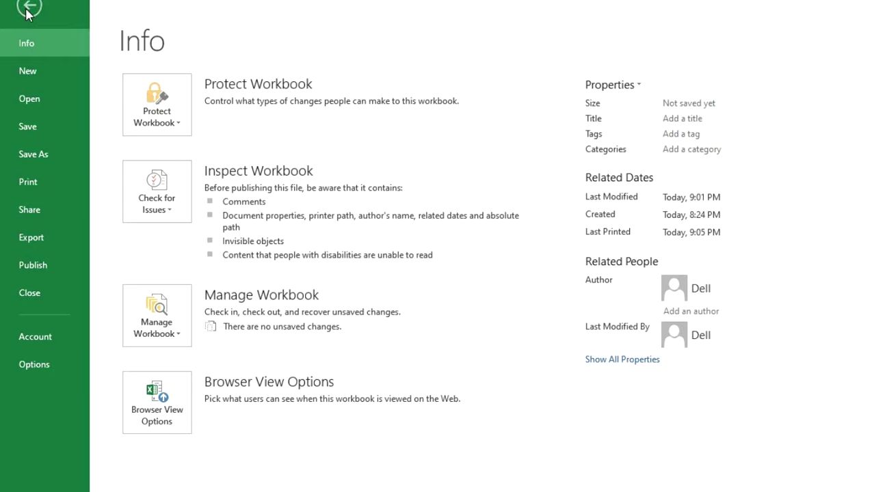
{"action": "left_click", "coordinate": [61, 184]}
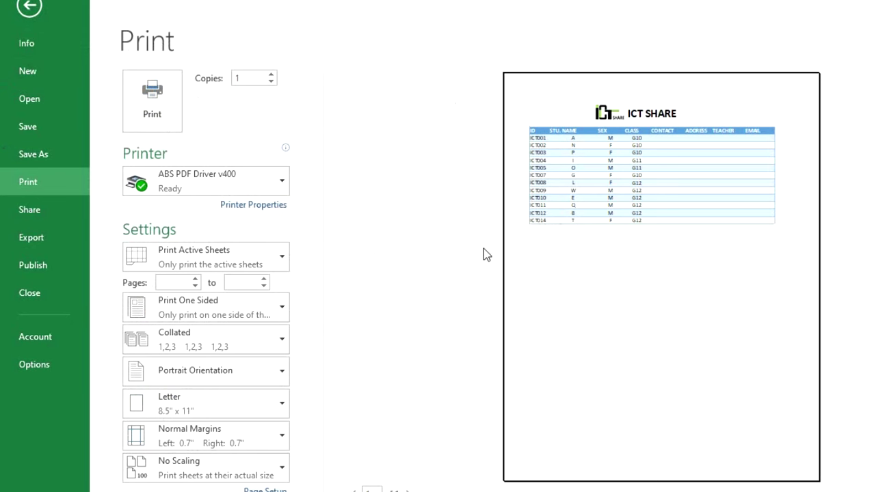
{"action": "left_click", "coordinate": [31, 8]}
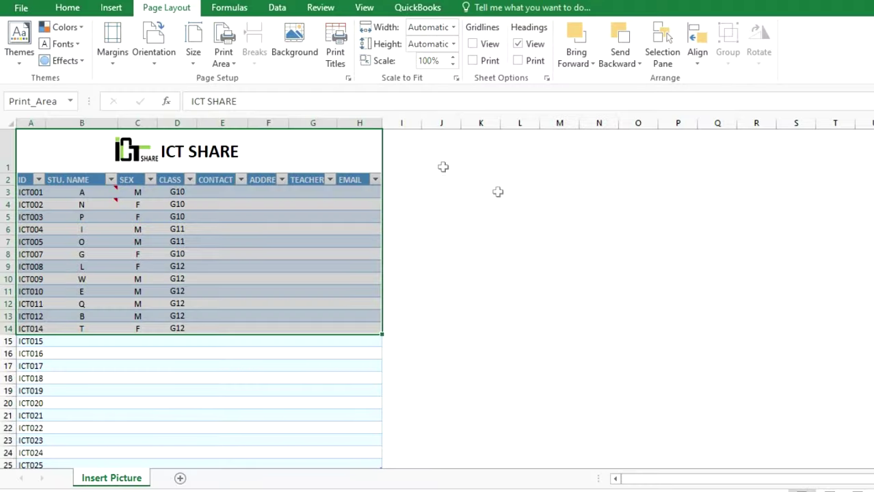
Clear the print area and preview the full ICT SHARE table through ICT025 again.
{"action": "left_click", "coordinate": [482, 204]}
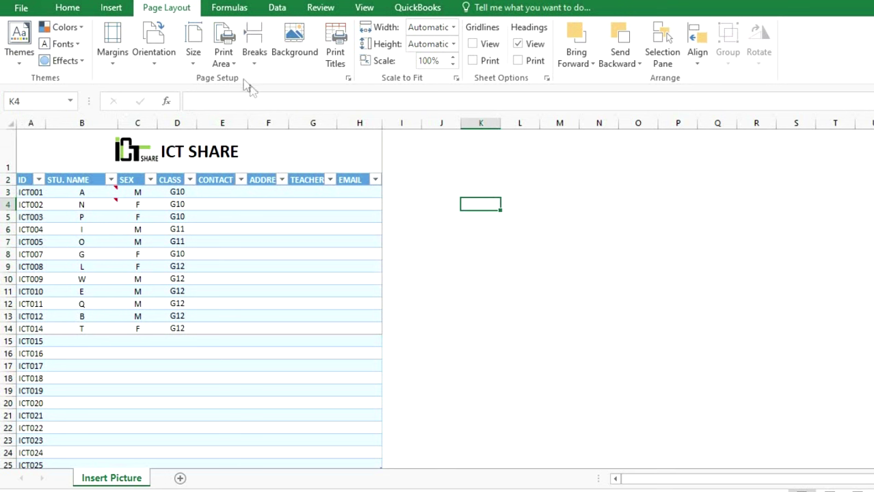
{"action": "left_click", "coordinate": [230, 63]}
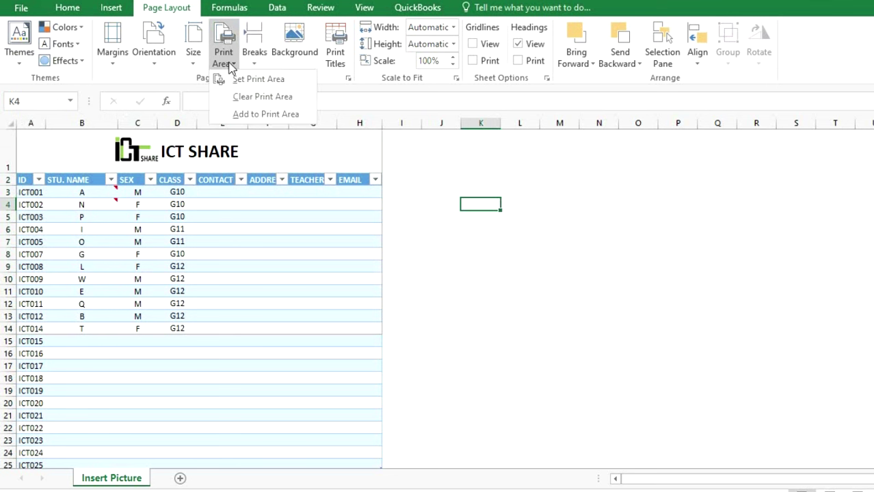
{"action": "left_click", "coordinate": [298, 102]}
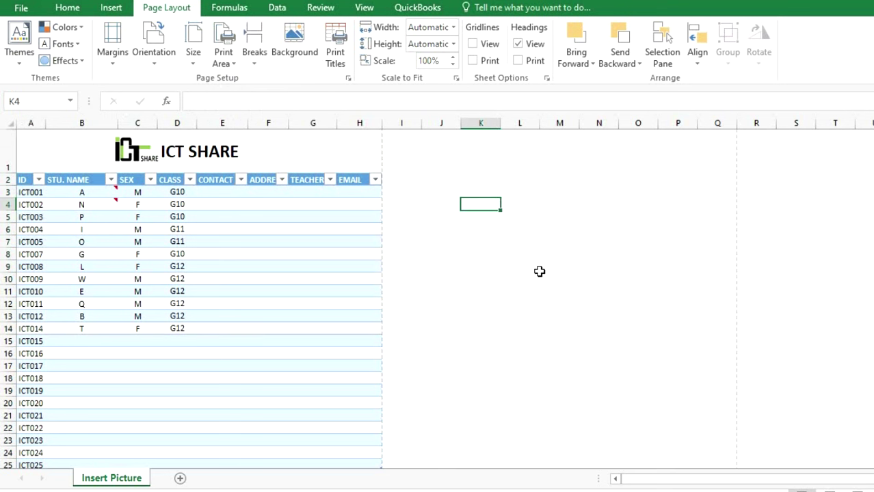
{"action": "left_click", "coordinate": [465, 243]}
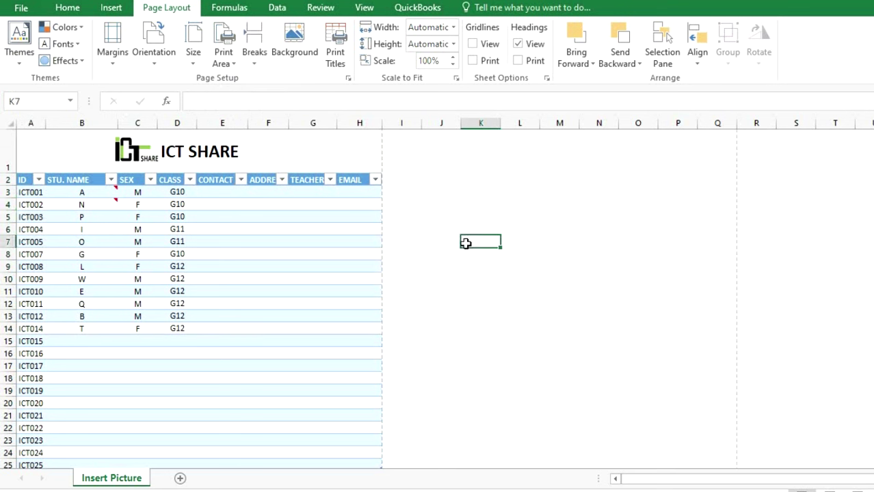
{"action": "left_click", "coordinate": [26, 9]}
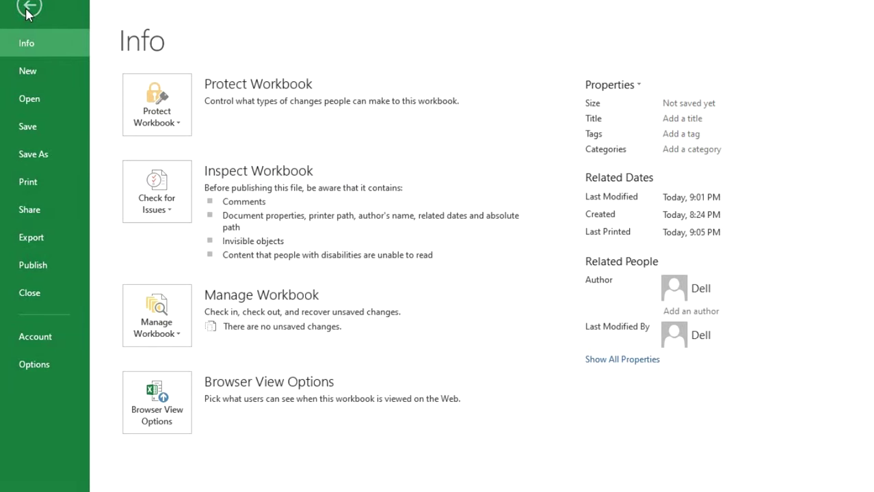
{"action": "left_click", "coordinate": [50, 182]}
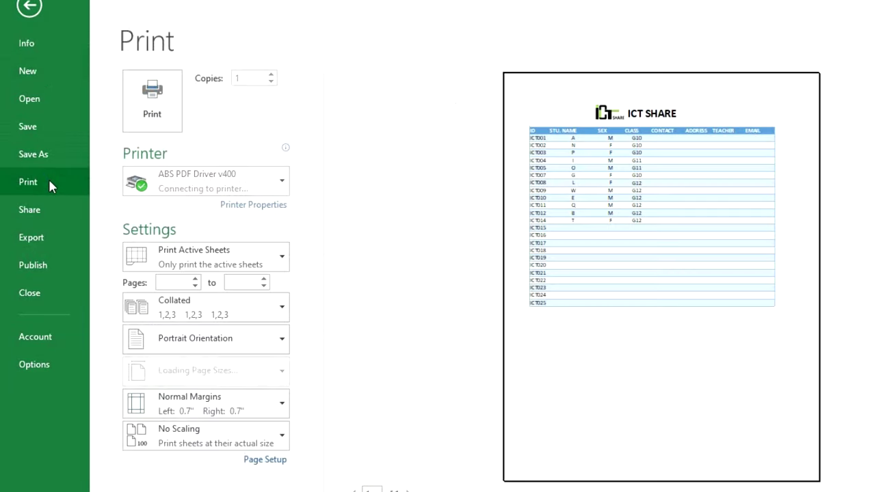